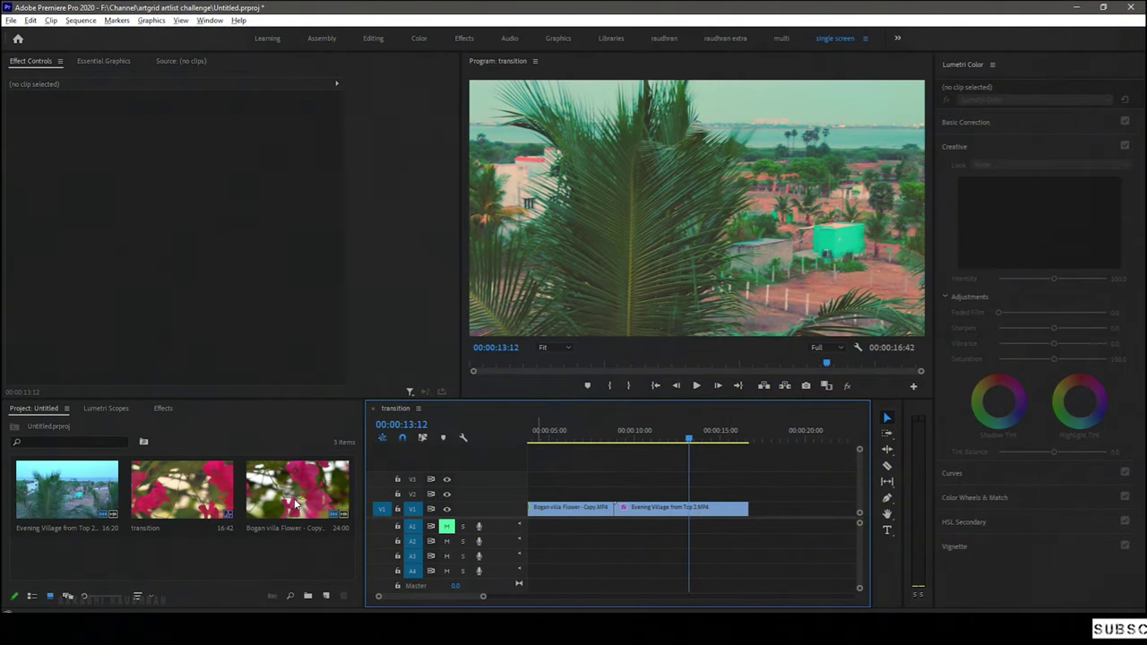
# - Create a 2560 x 1440, 60 fps adjustment layer and place it on V2 across the cut between the two clips
pyautogui.click(326, 596)
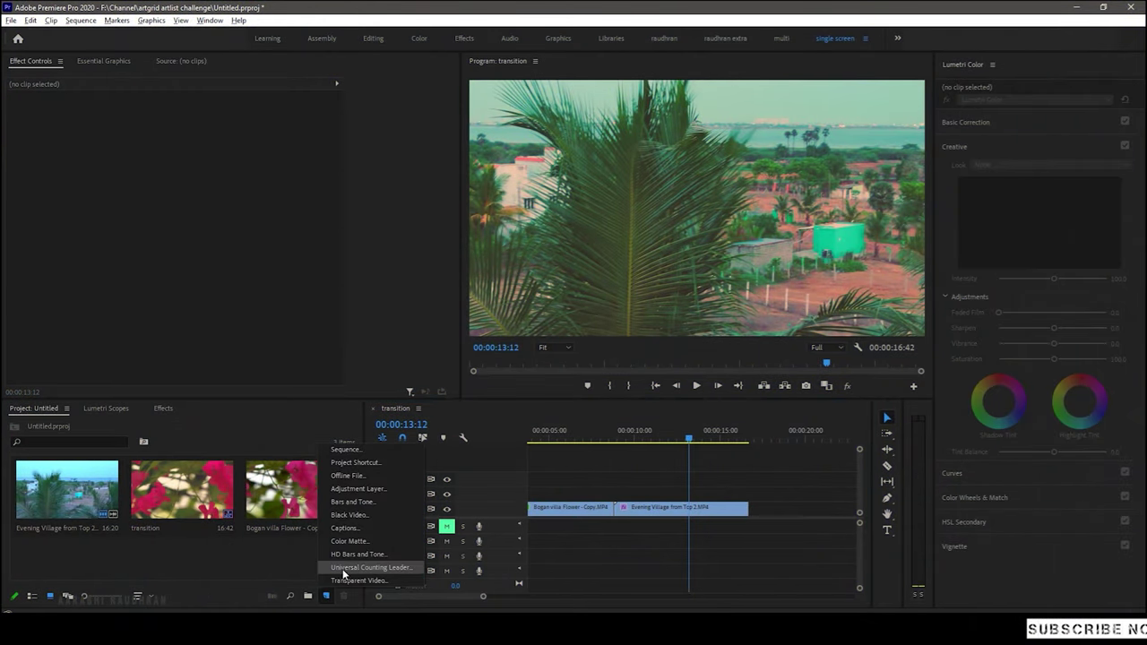
pyautogui.click(354, 491)
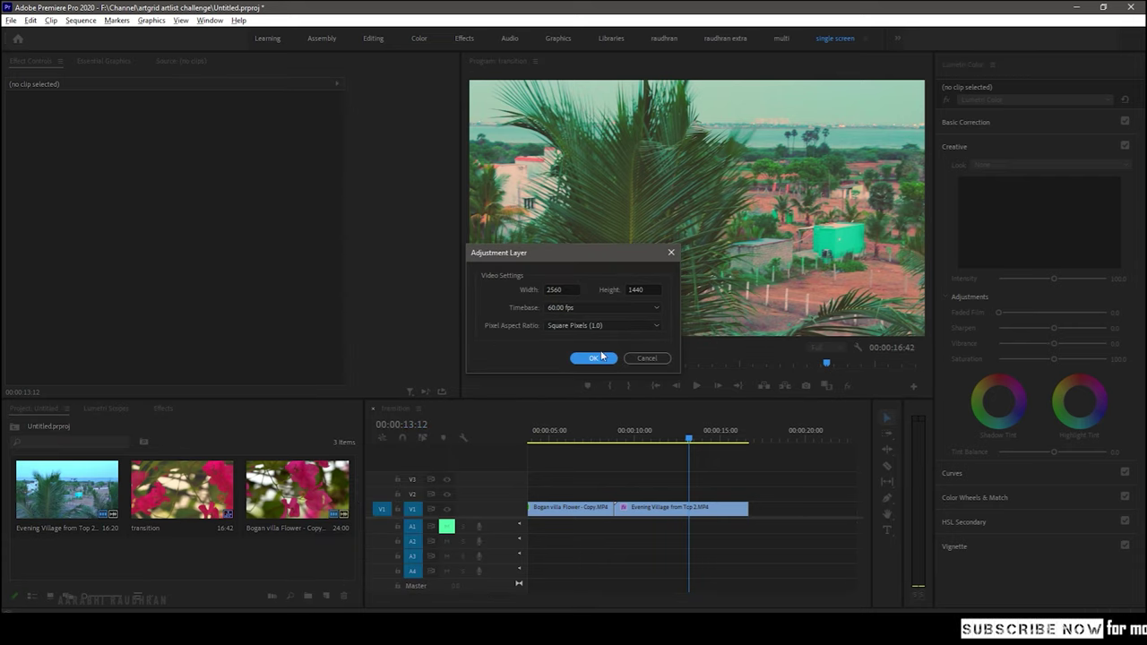
pyautogui.click(592, 359)
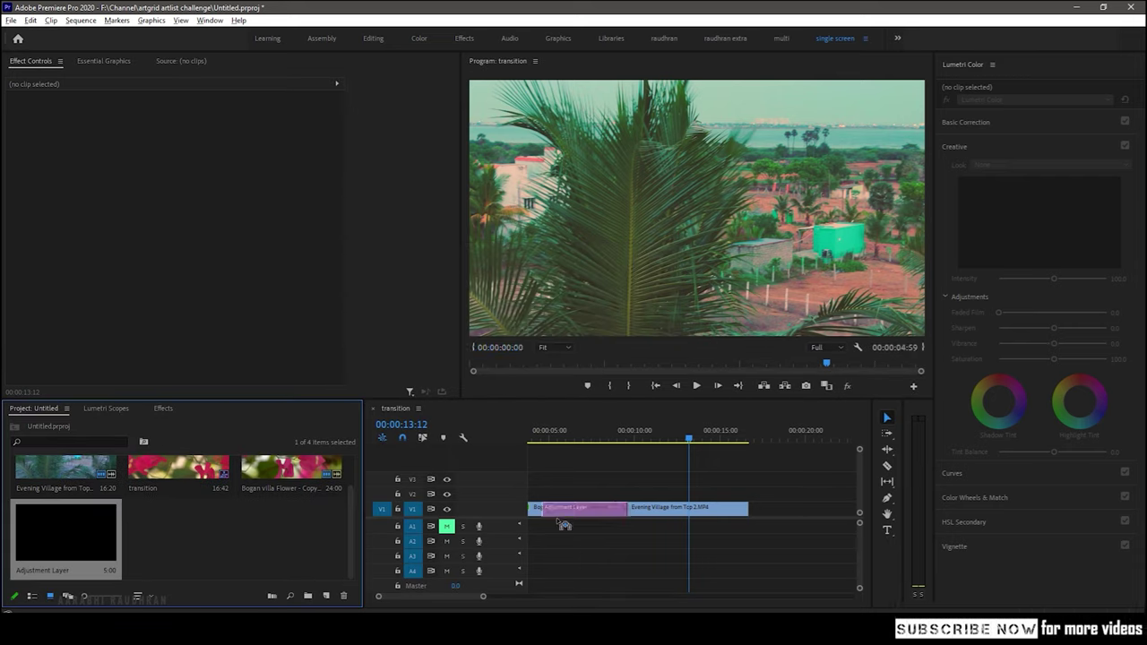
pyautogui.moveTo(565, 525); pyautogui.dragTo(585, 497)
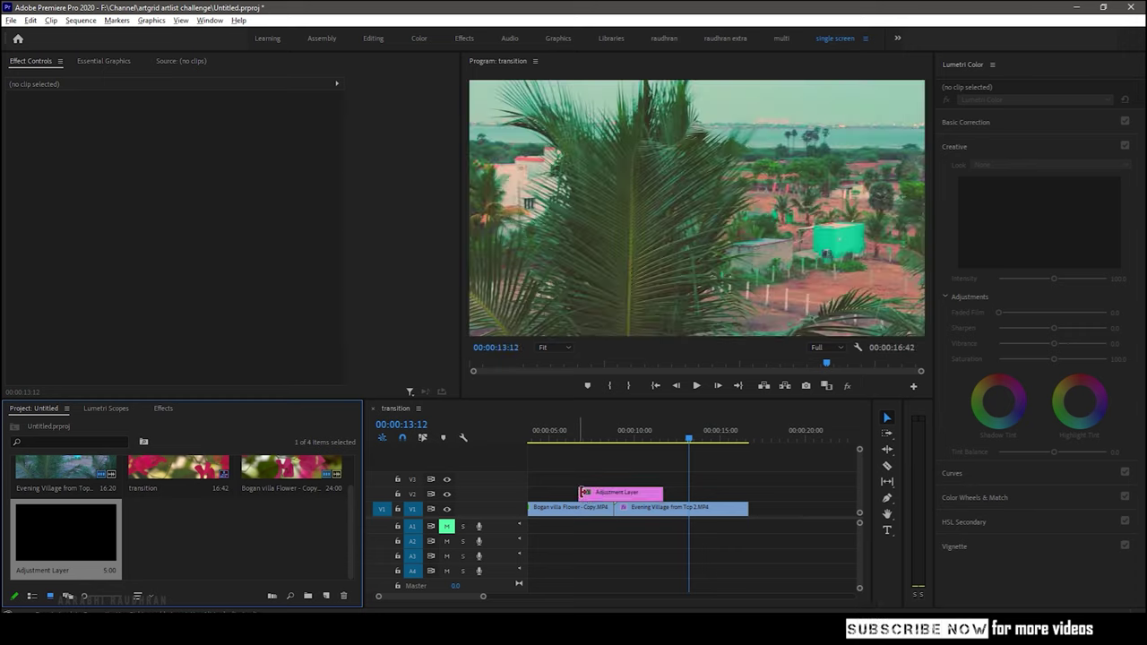
# - Split the adjustment layer 30 frames after the cut, at 00:00:09:20, and delete the part behind the split
pyautogui.click(616, 436)
pyautogui.press('Up')
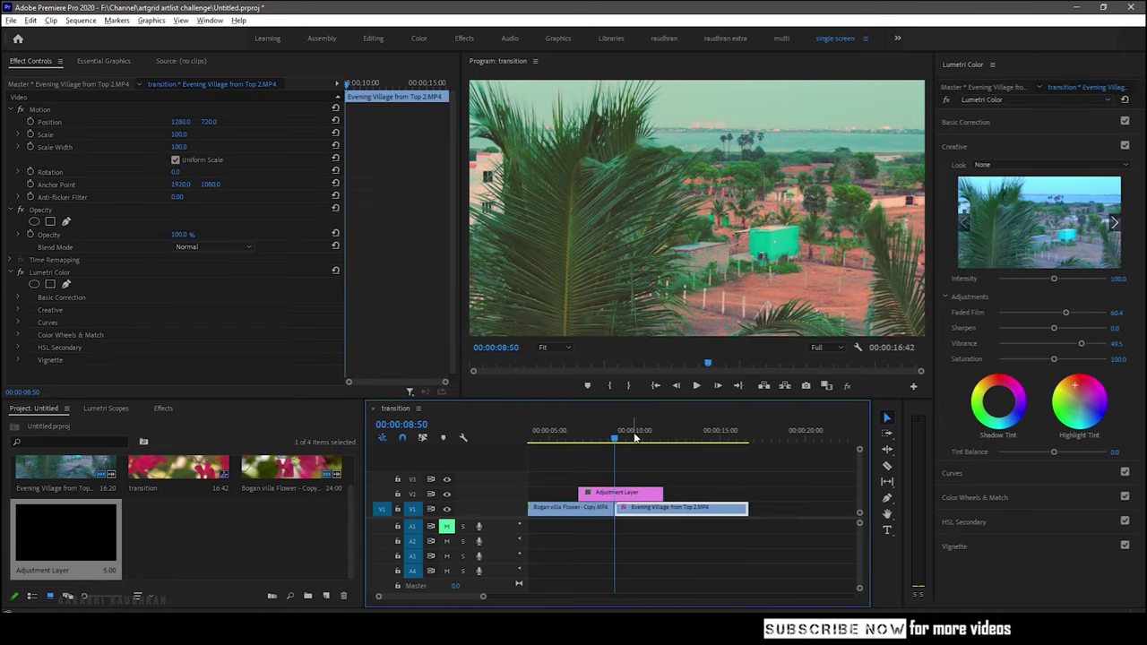
pyautogui.hotkey('shift', 'Right')
pyautogui.hotkey('shift', 'Right')
pyautogui.hotkey('shift', 'Right')
pyautogui.hotkey('shift', 'Right')
pyautogui.hotkey('shift', 'Right')
pyautogui.hotkey('shift', 'Right')
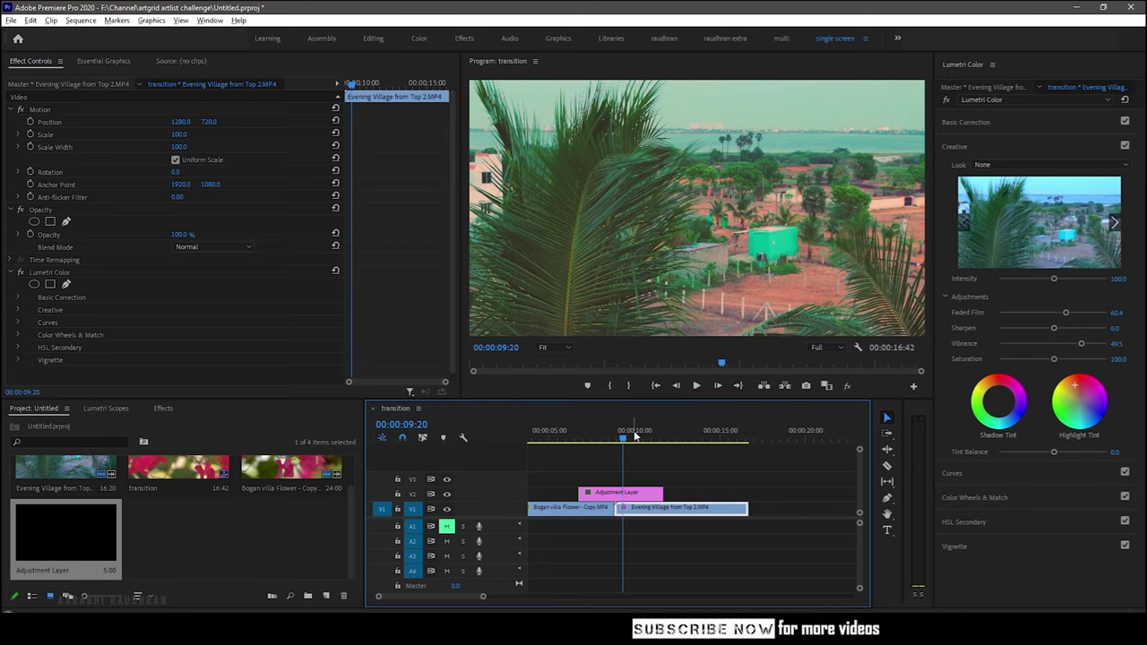
pyautogui.click(637, 494)
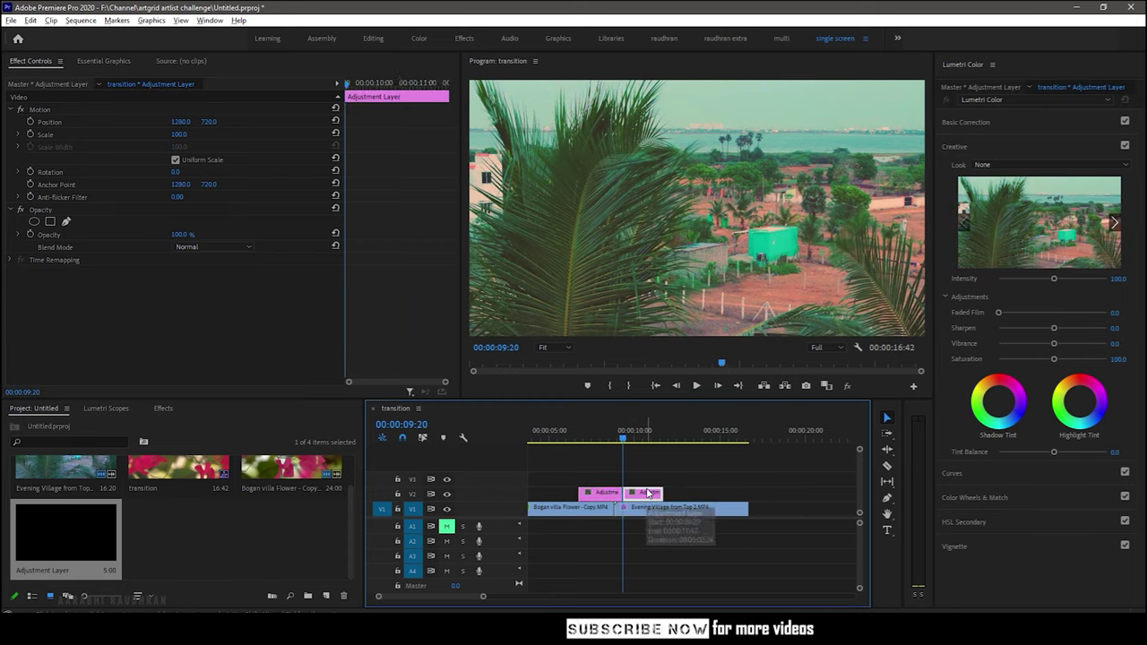
pyautogui.press('Delete')
# - Split the adjustment layer 30 frames before the cut, at 00:00:08:20, and delete the part ahead of the split
pyautogui.press('Up')
pyautogui.hotkey('shift', 'Left')
pyautogui.hotkey('shift', 'Left')
pyautogui.hotkey('shift', 'Left')
pyautogui.hotkey('shift', 'Left')
pyautogui.hotkey('shift', 'Left')
pyautogui.hotkey('shift', 'Left')
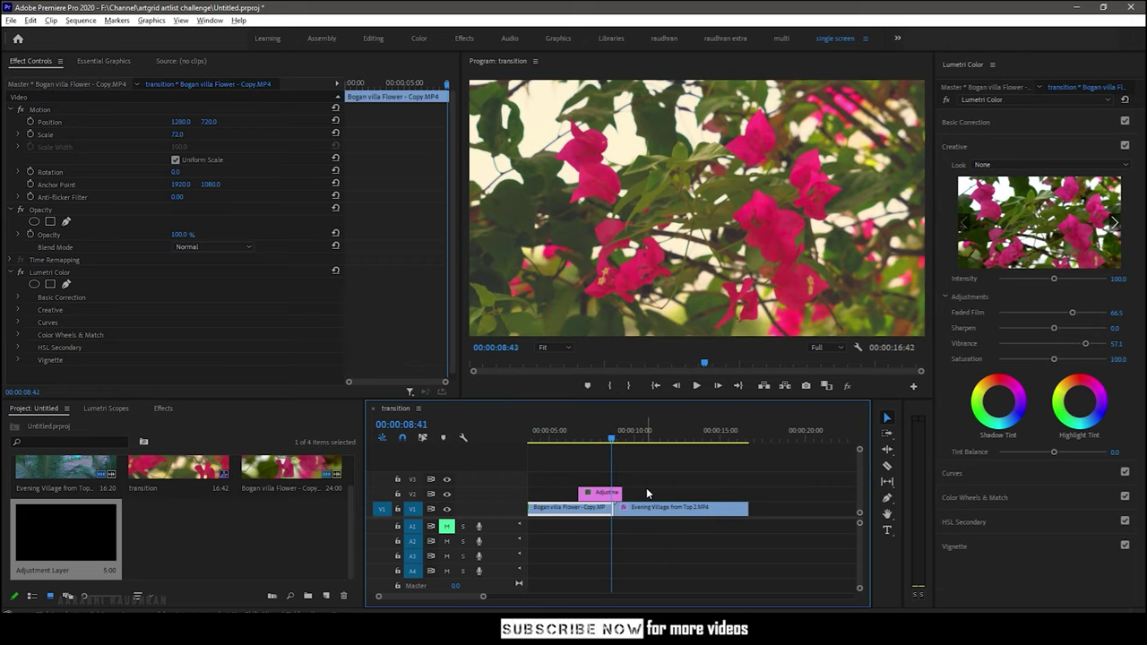
pyautogui.click(616, 495)
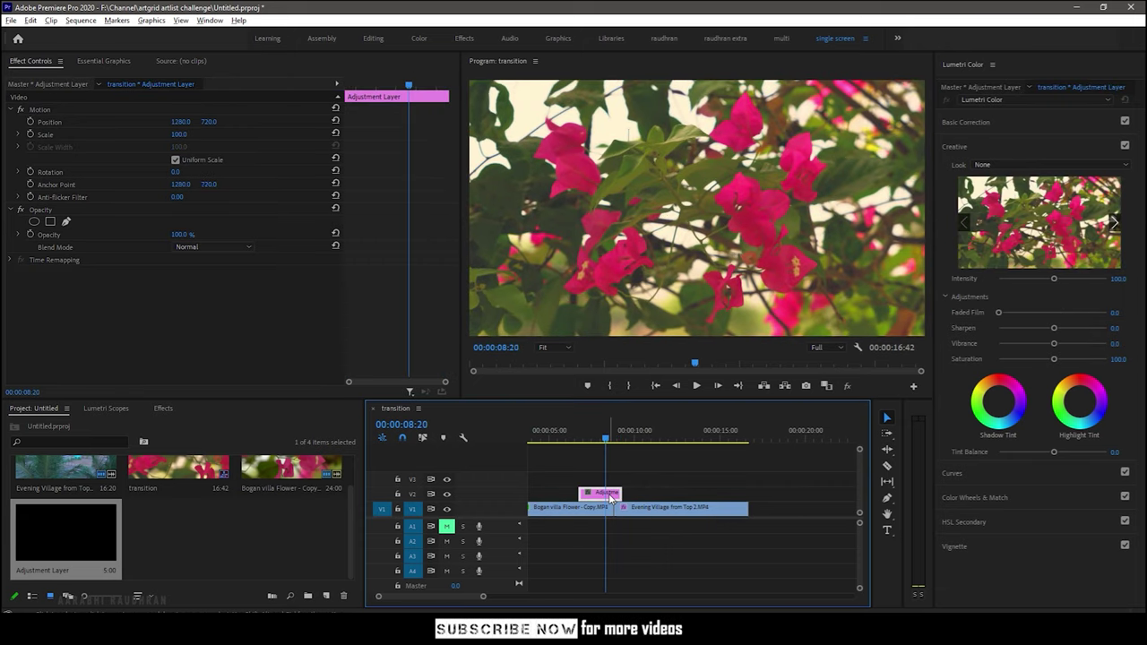
pyautogui.press('Delete')
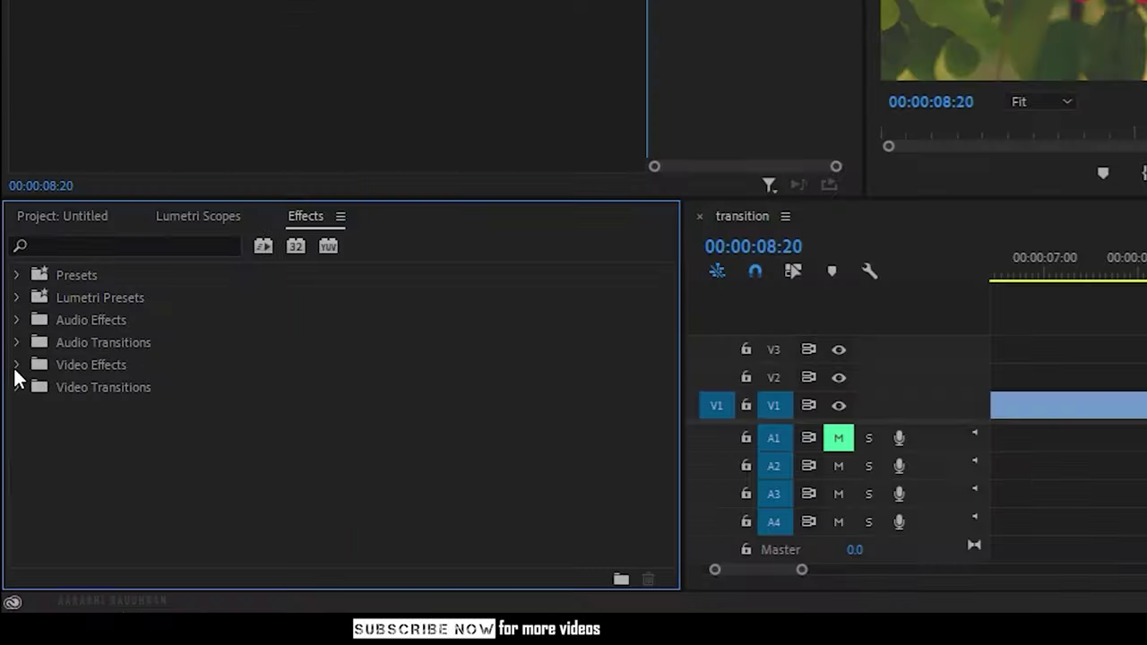
# - Apply the Lens Distortion video effect from the Distort group to the adjustment layer
pyautogui.click(17, 366)
pyautogui.scroll(-1, 100, 399)
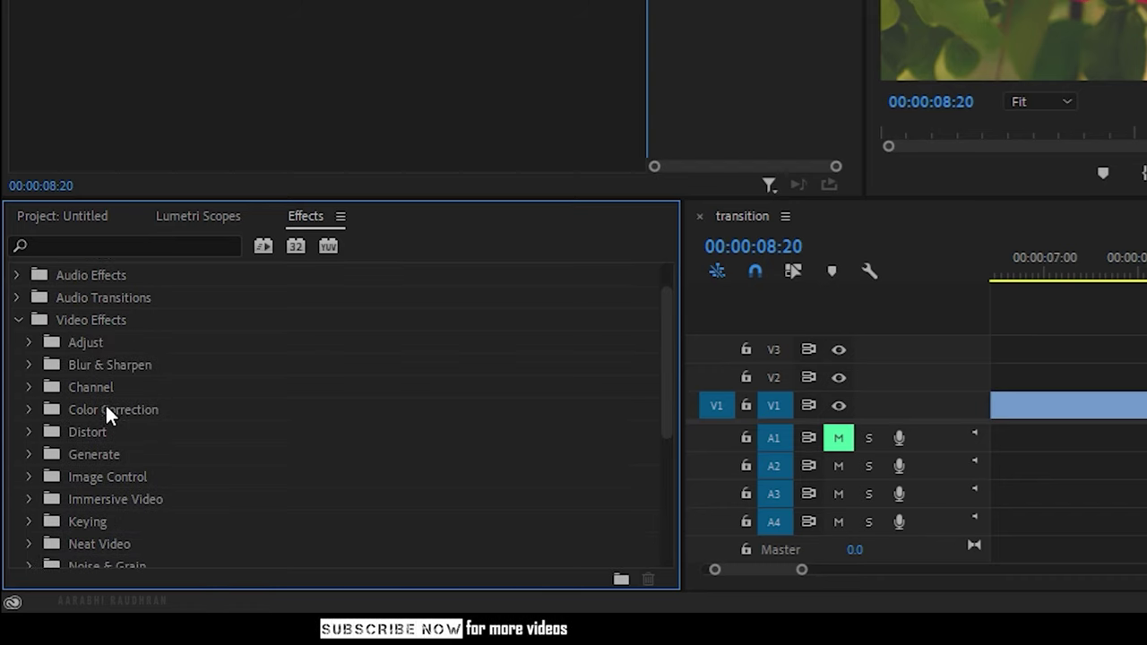
pyautogui.click(27, 433)
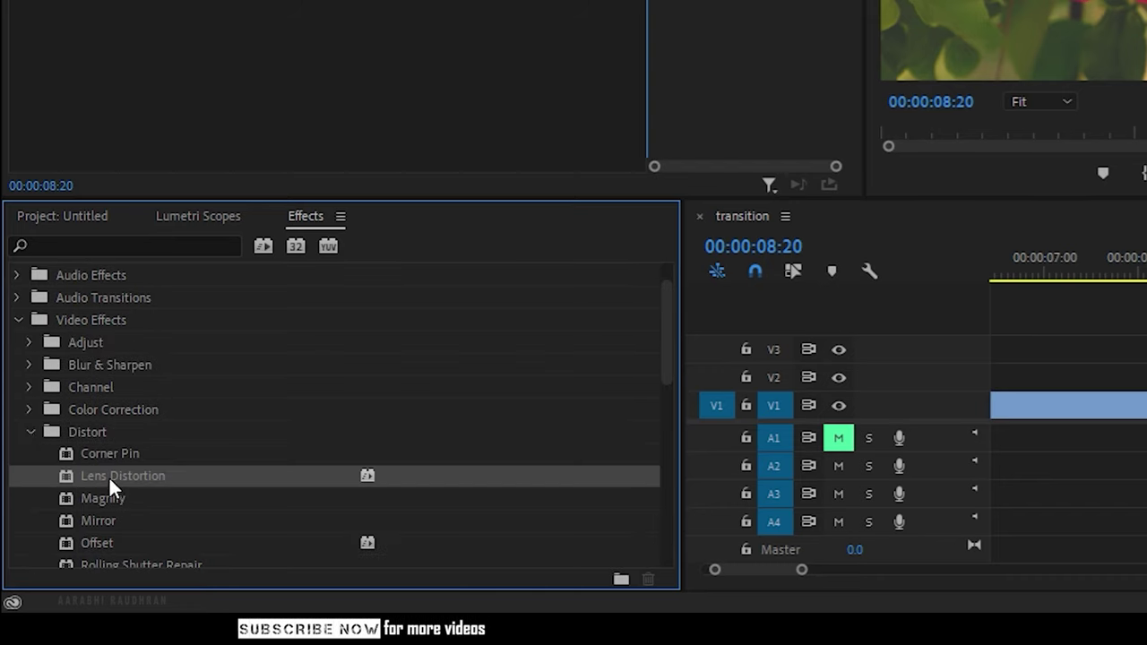
pyautogui.moveTo(108, 476); pyautogui.dragTo(729, 492)
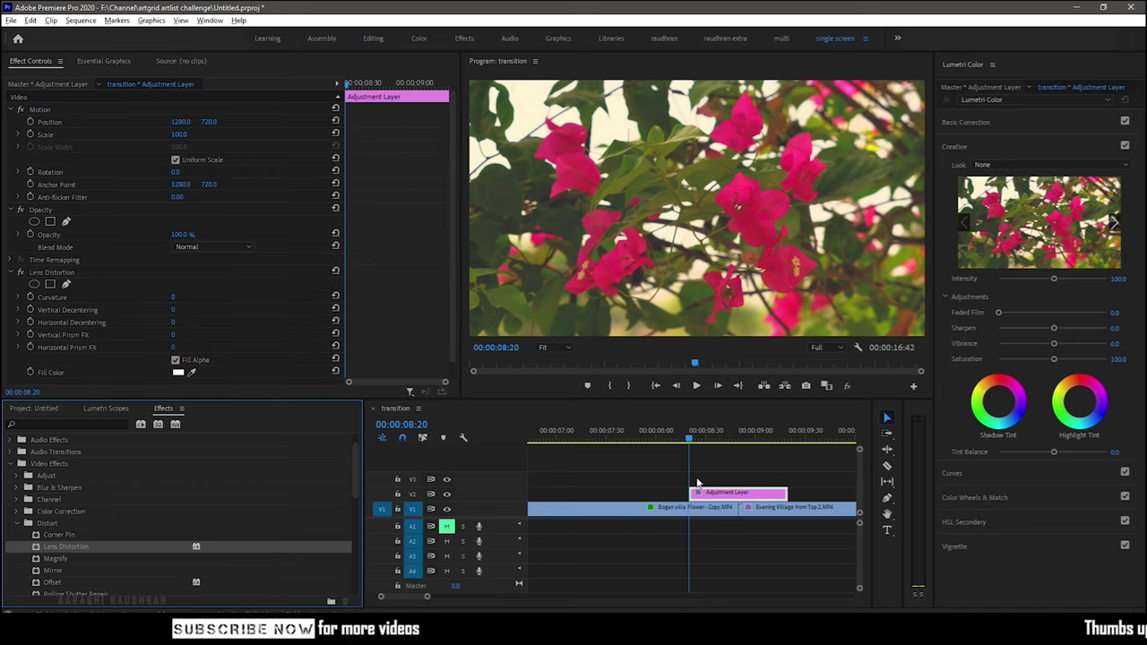
# - Keyframe Lens Distortion Curvature at 0 at the layer's start and end, and at -100 on the cut at 00:00:08:50
pyautogui.click(43, 283)
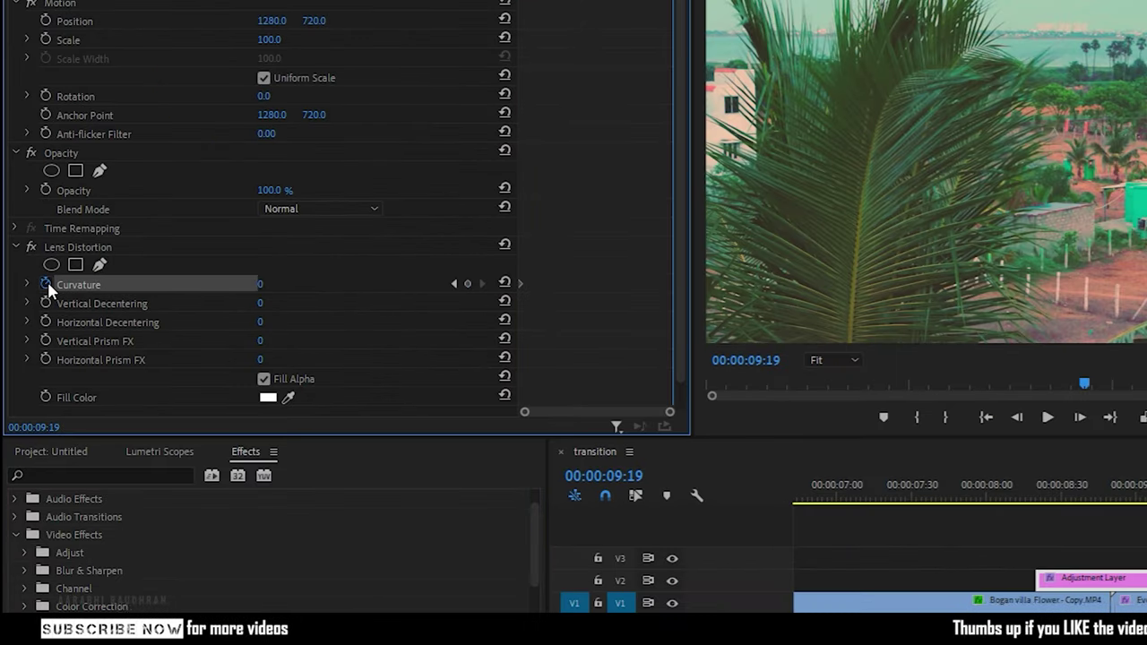
pyautogui.click(471, 282)
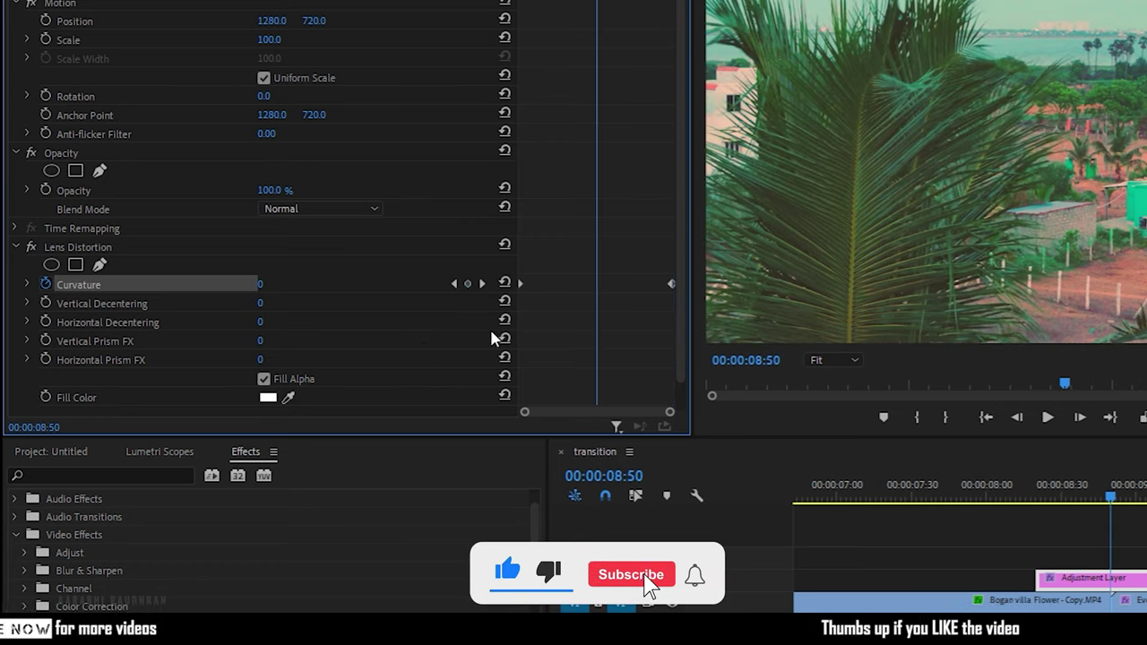
pyautogui.click(282, 279)
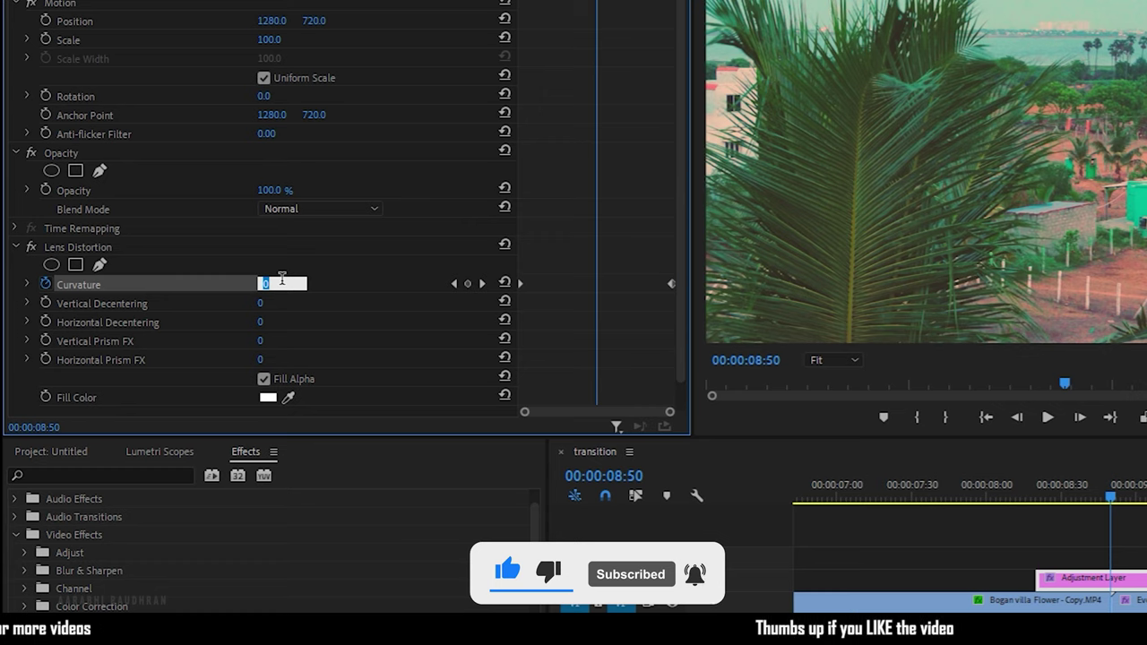
pyautogui.write('-100')
pyautogui.press('Return')
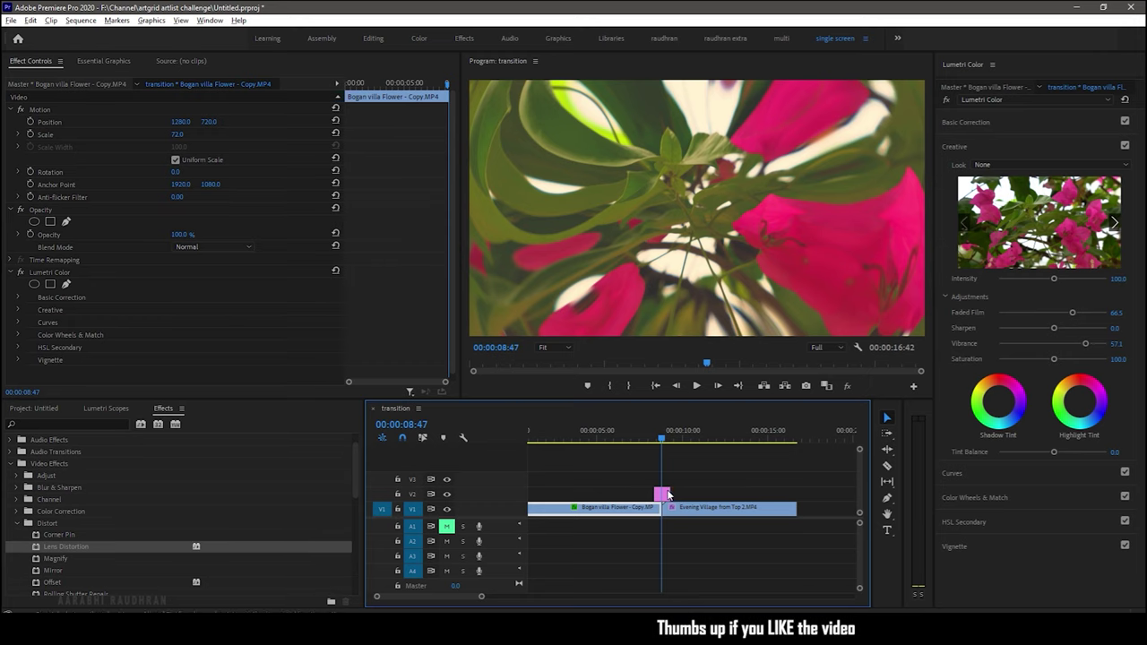
# - Move the adjustment layer's first and last Curvature keyframes closer to the middle one and play back the transition
pyautogui.click(659, 491)
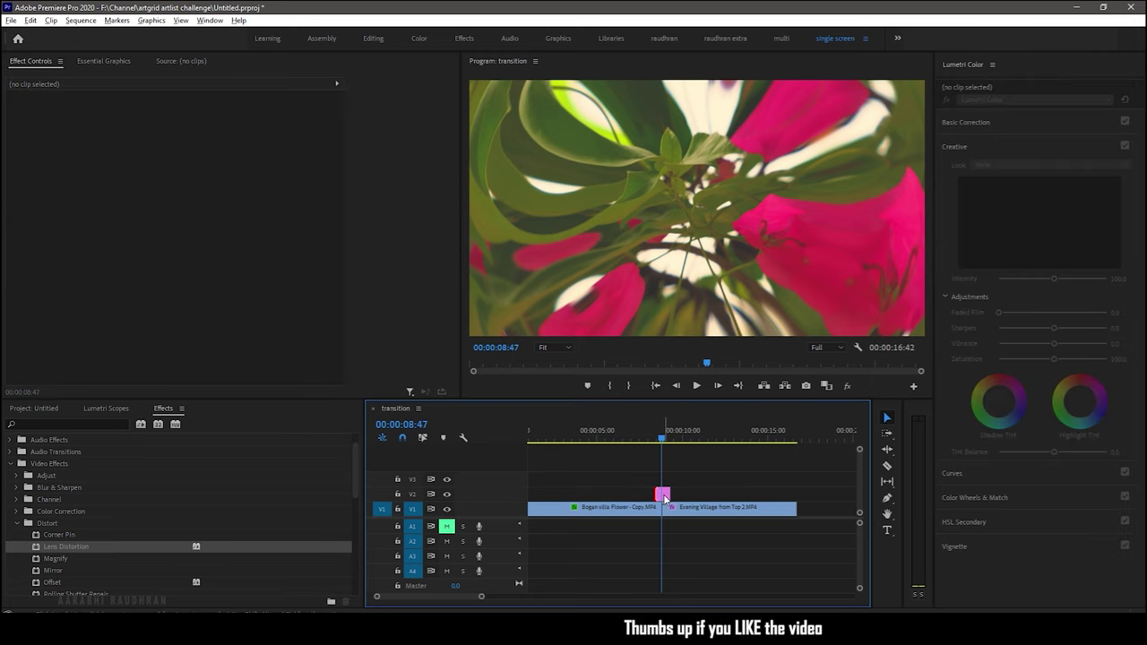
pyautogui.click(662, 496)
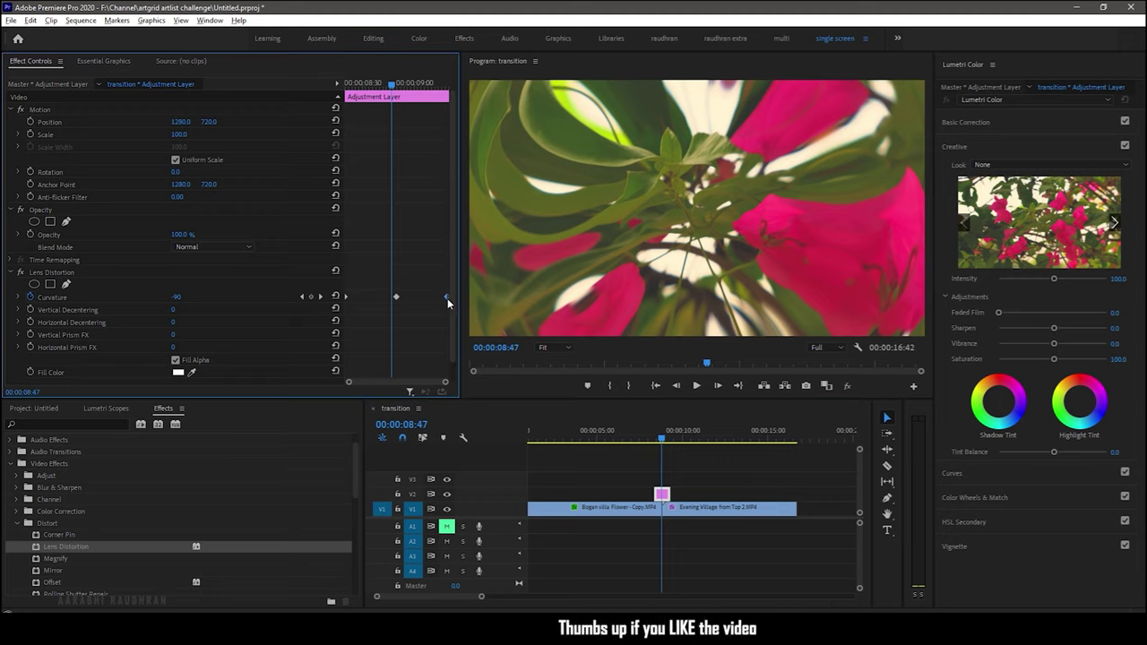
pyautogui.moveTo(448, 299); pyautogui.dragTo(420, 299)
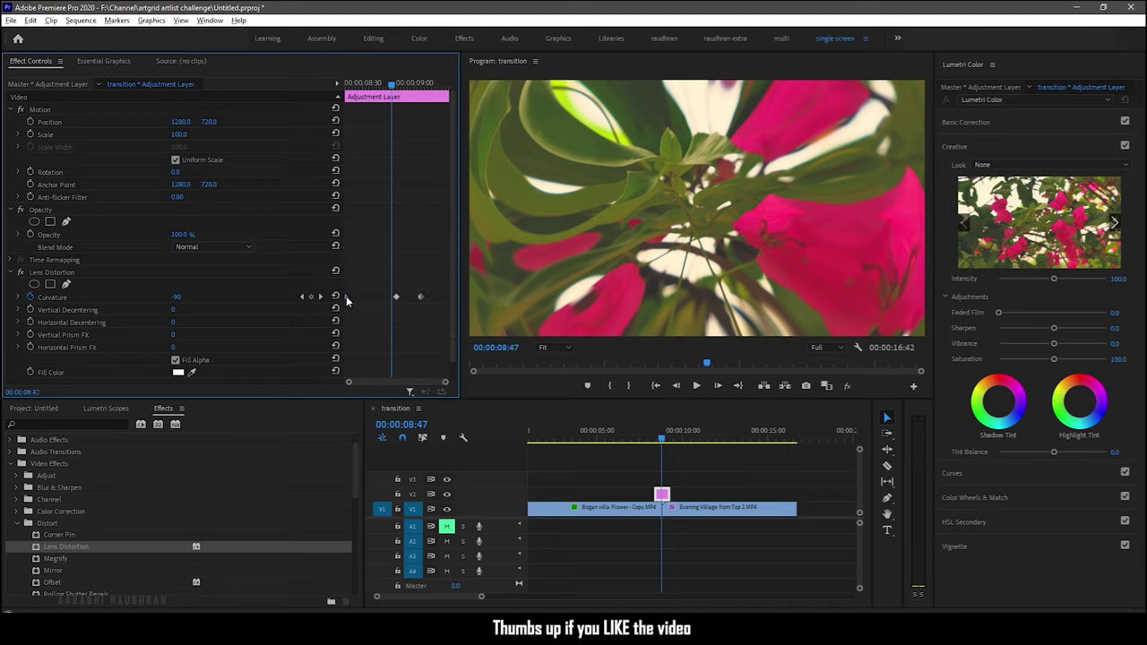
pyautogui.moveTo(346, 296); pyautogui.dragTo(370, 299)
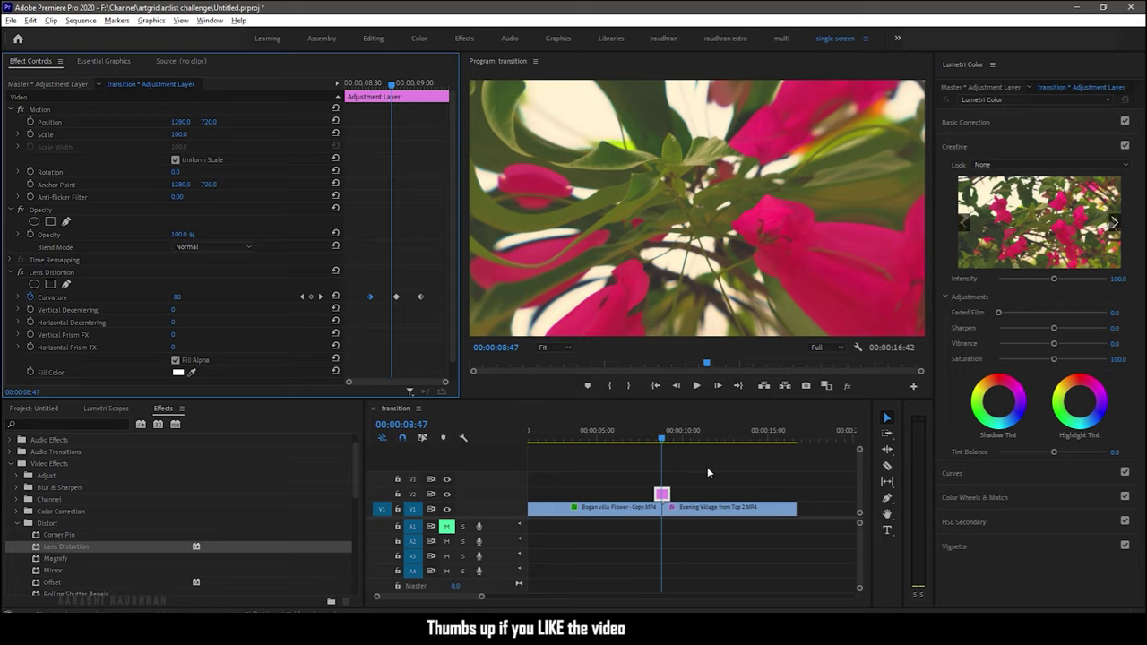
pyautogui.click(649, 432)
pyautogui.press('space')
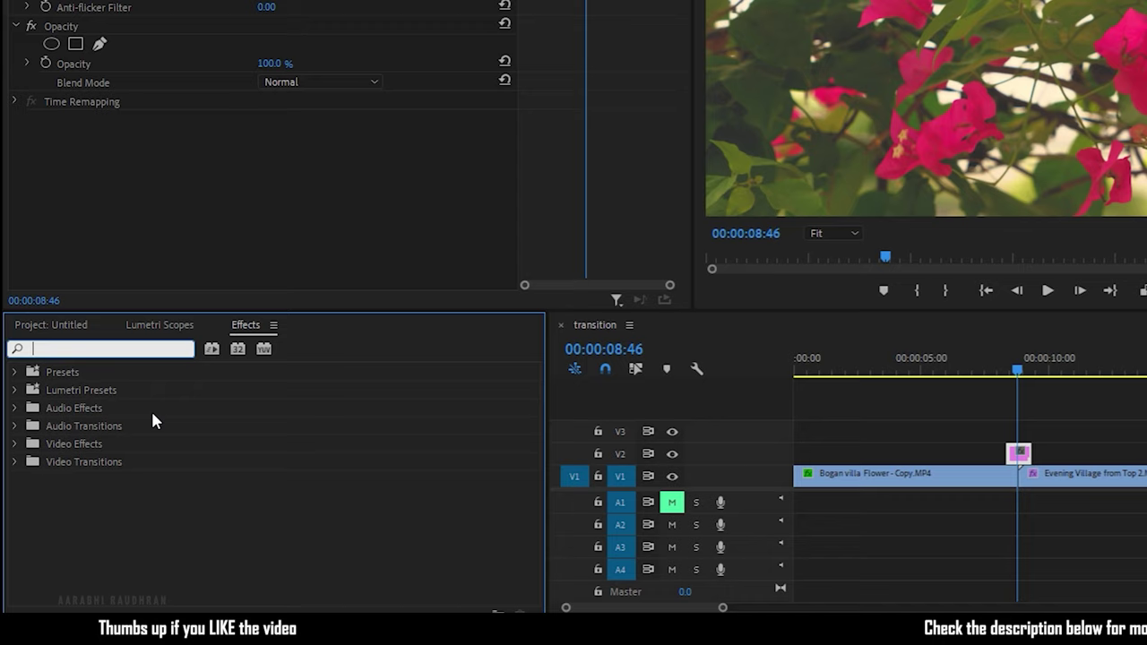
# - Apply VR Digital Glitch to the adjustment layer, turn off Auto VR Properties and set Frame Layout to Stereoscopic - Over/Under
pyautogui.write('vr gl')
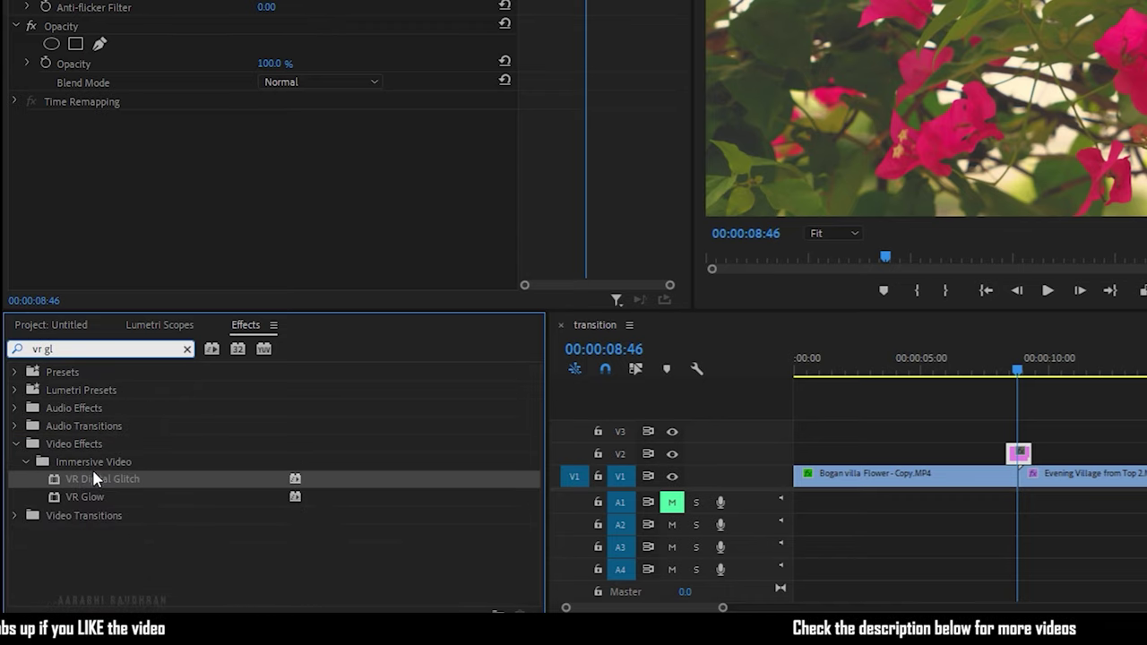
pyautogui.moveTo(98, 484); pyautogui.dragTo(1022, 456)
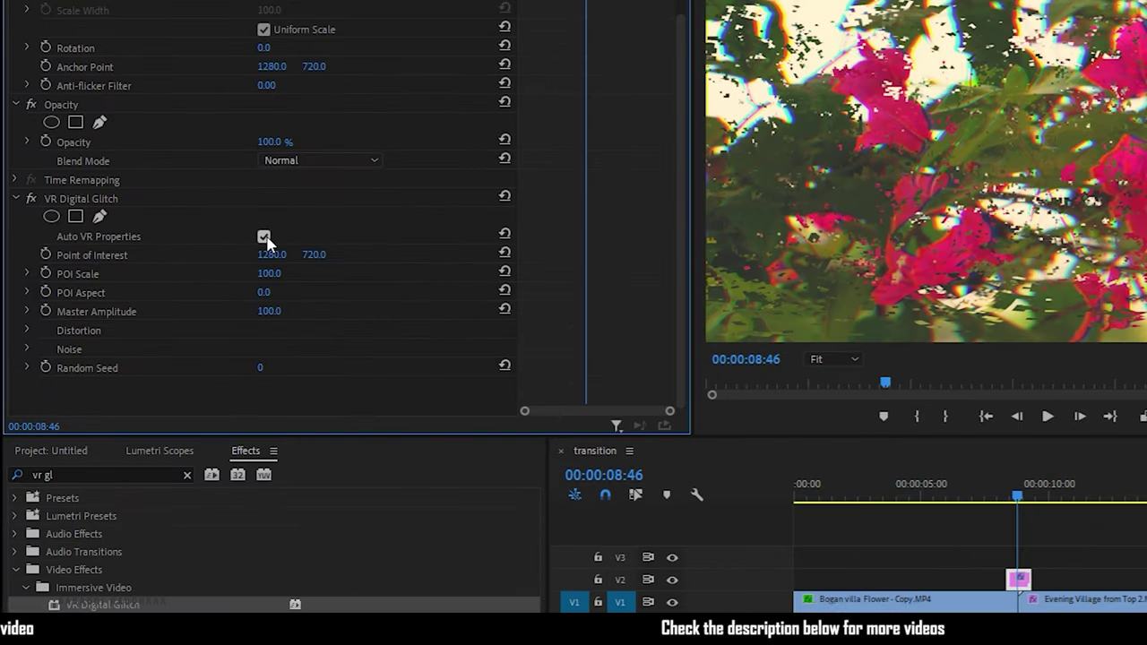
pyautogui.click(264, 238)
pyautogui.click(324, 254)
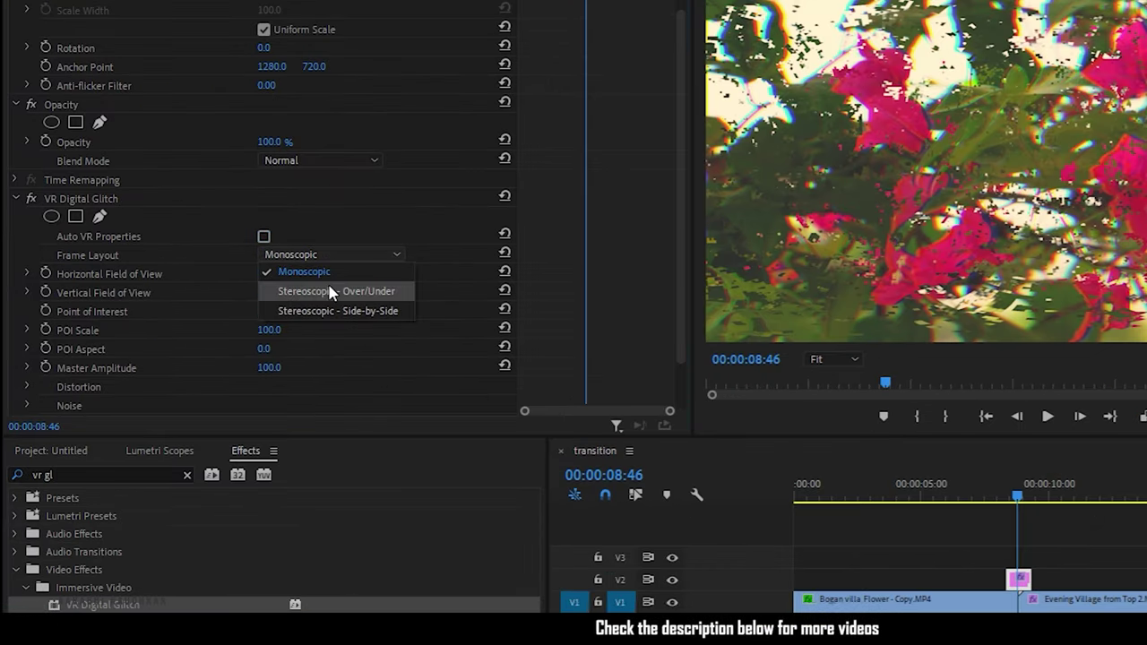
pyautogui.click(328, 289)
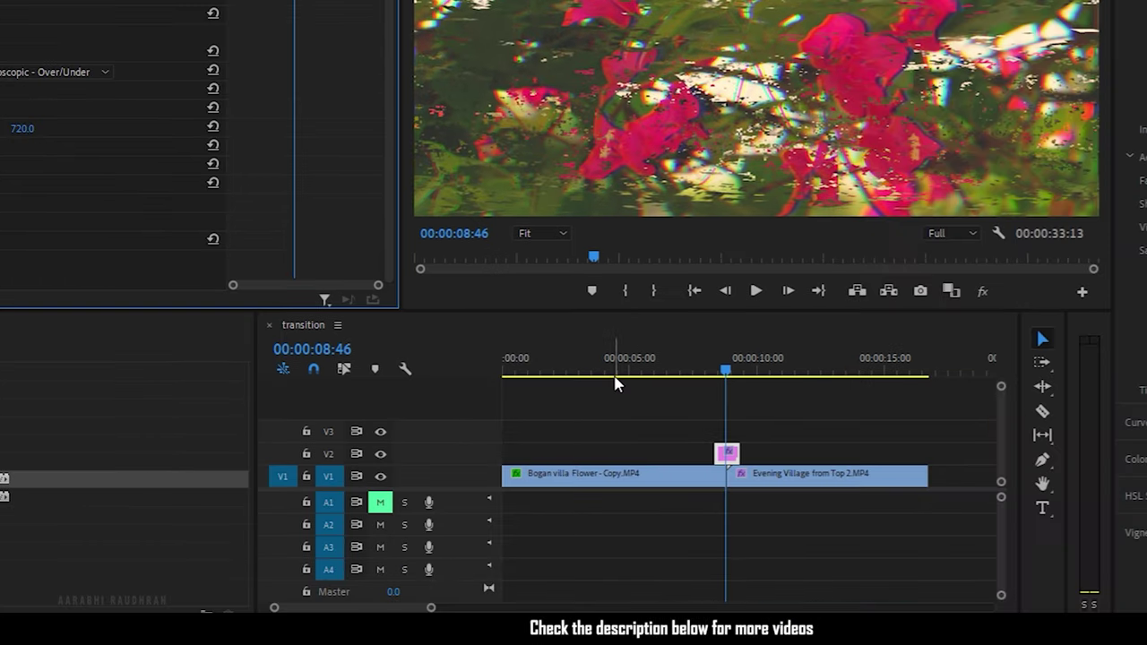
# - At 00:00:08:50, keyframe the glitch effect's Master Amplitude, Color Distortion and Geometry Distortion X at 100
pyautogui.press('space')
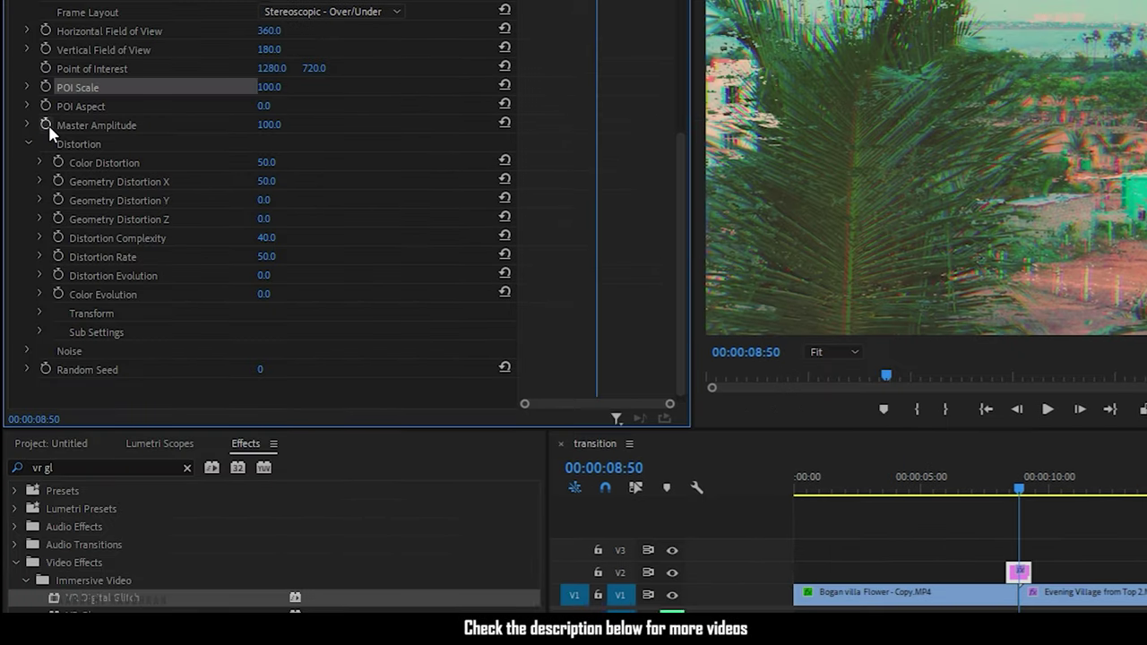
pyautogui.click(46, 124)
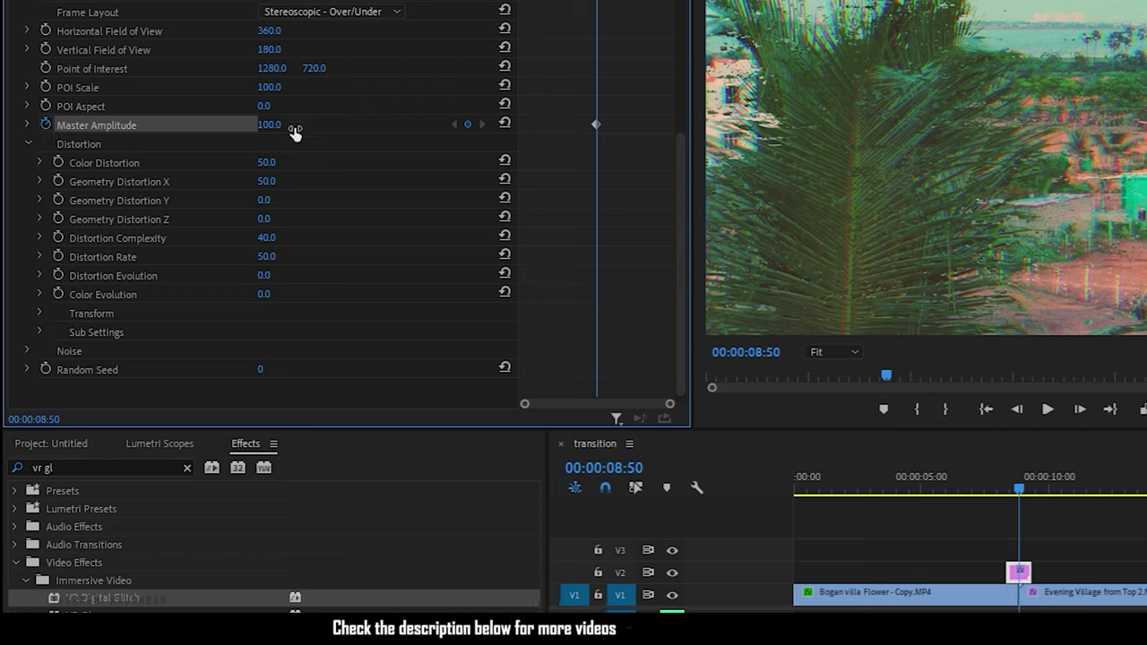
pyautogui.moveTo(276, 163); pyautogui.dragTo(323, 163)
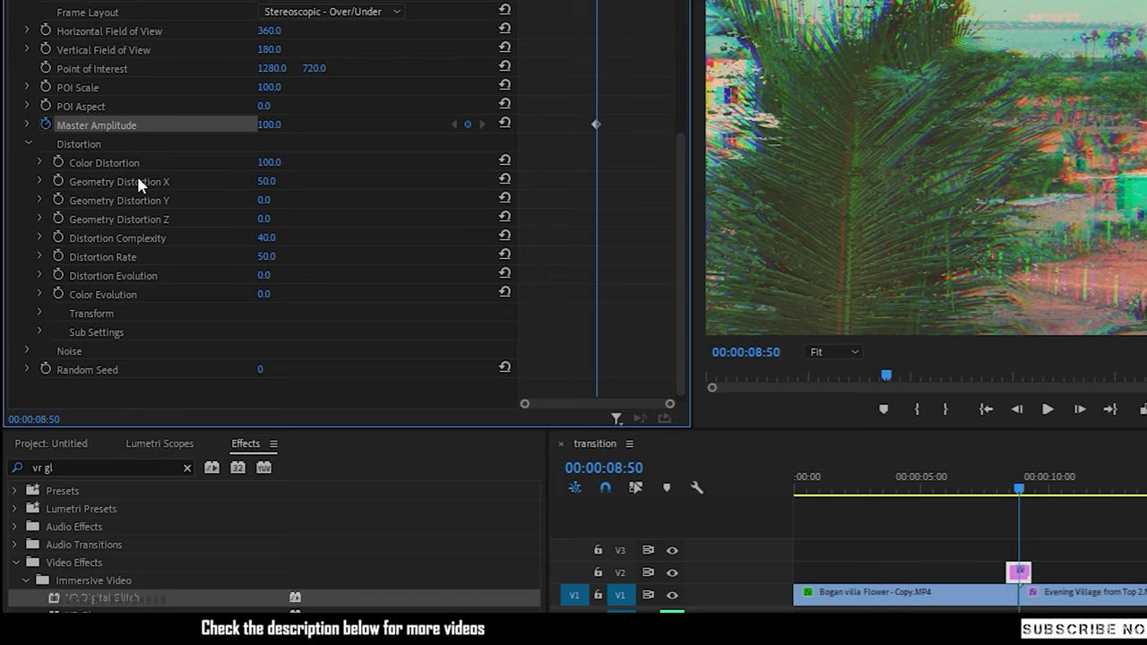
pyautogui.click(58, 162)
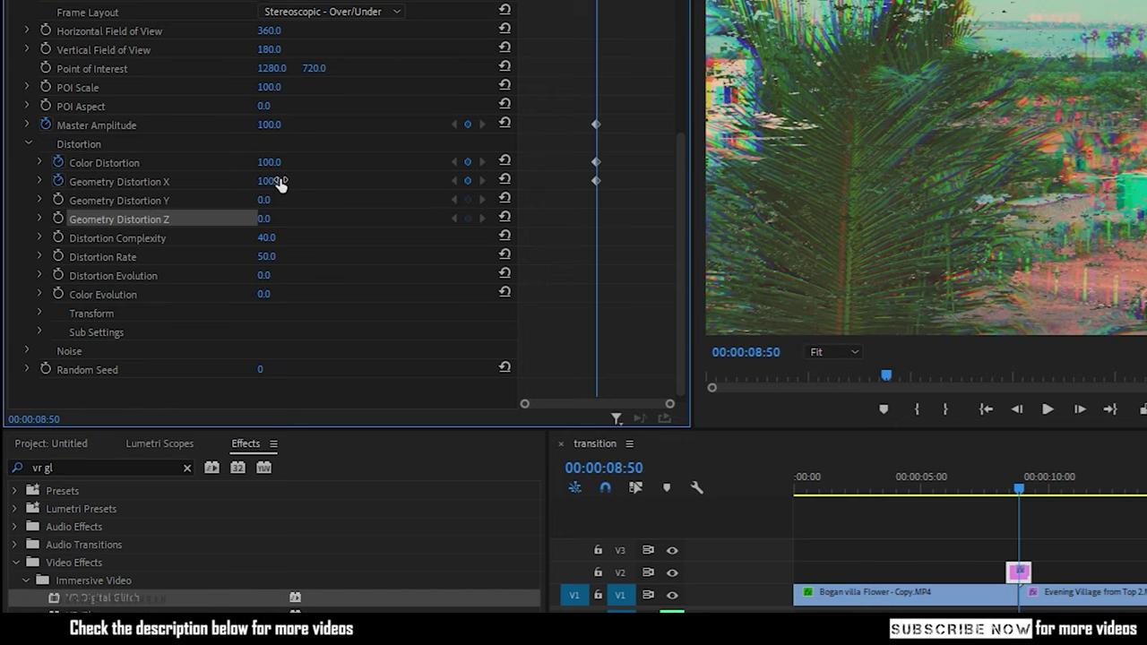
# - Keyframe the glitch effect's Distortion Complexity at 65 and Distortion Rate at 50 on the cut
pyautogui.click(58, 238)
pyautogui.click(266, 237)
pyautogui.write('65')
pyautogui.press('Return')
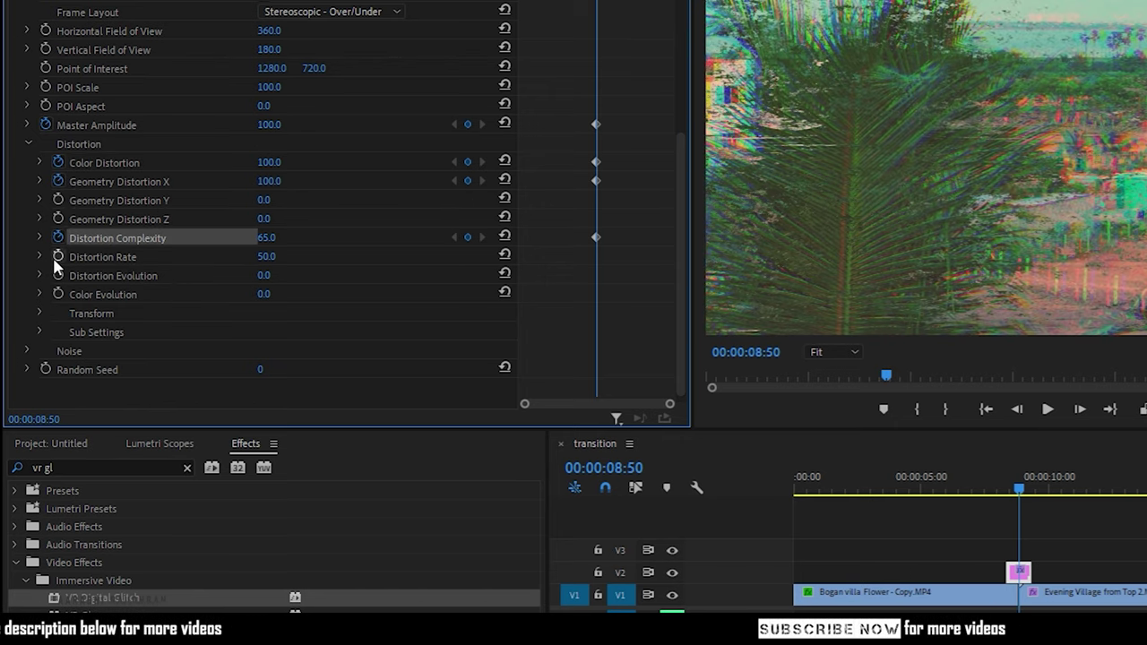
pyautogui.click(59, 256)
pyautogui.click(266, 257)
pyautogui.write('65')
pyautogui.press('Return')
pyautogui.moveTo(266, 256)
pyautogui.mouseDown()
pyautogui.moveTo(240, 257)
pyautogui.moveTo(259, 257)
pyautogui.mouseUp()
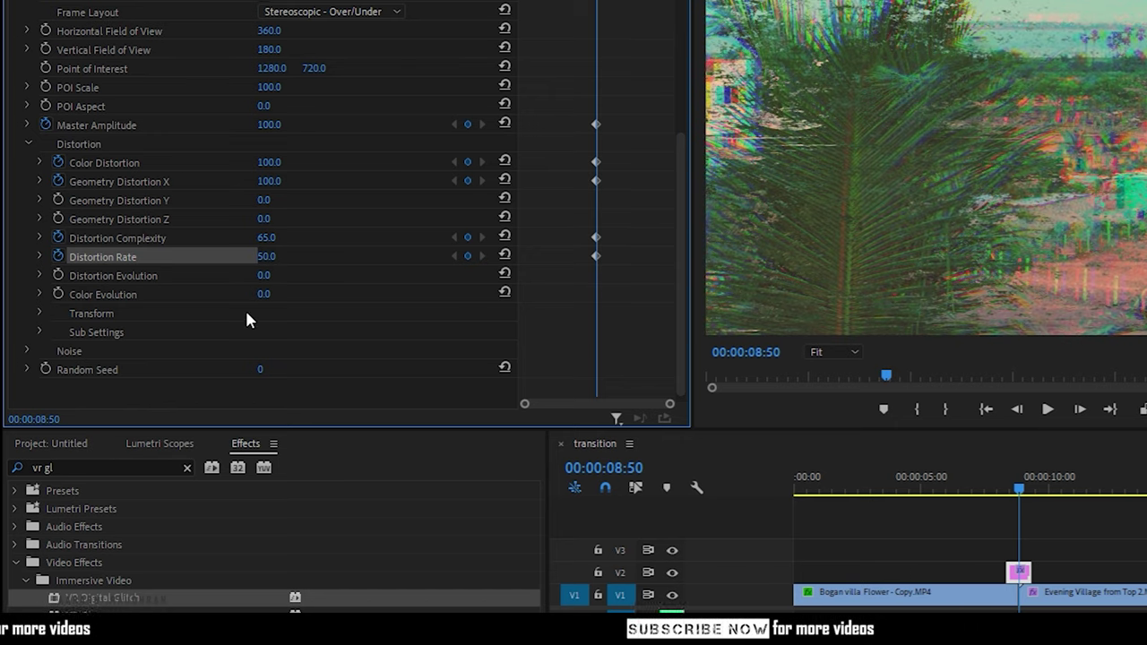
# - Keyframe the glitch effect's Color Evolution at 38° and expand the Transform settings under Distortion
pyautogui.click(58, 294)
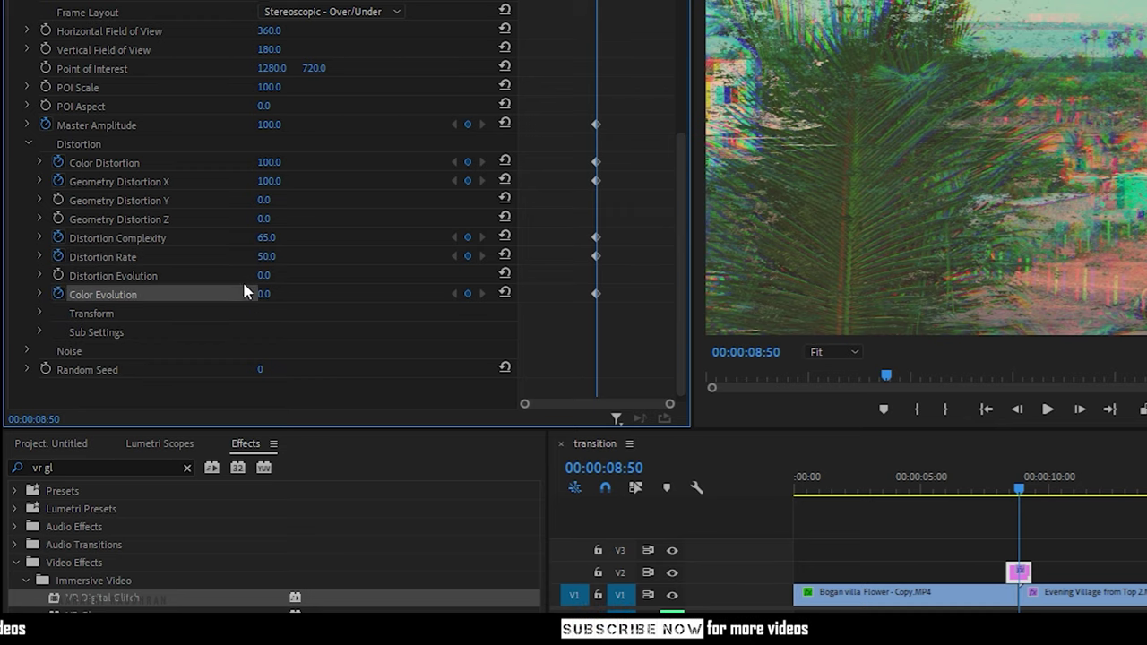
pyautogui.moveTo(264, 294); pyautogui.dragTo(286, 294)
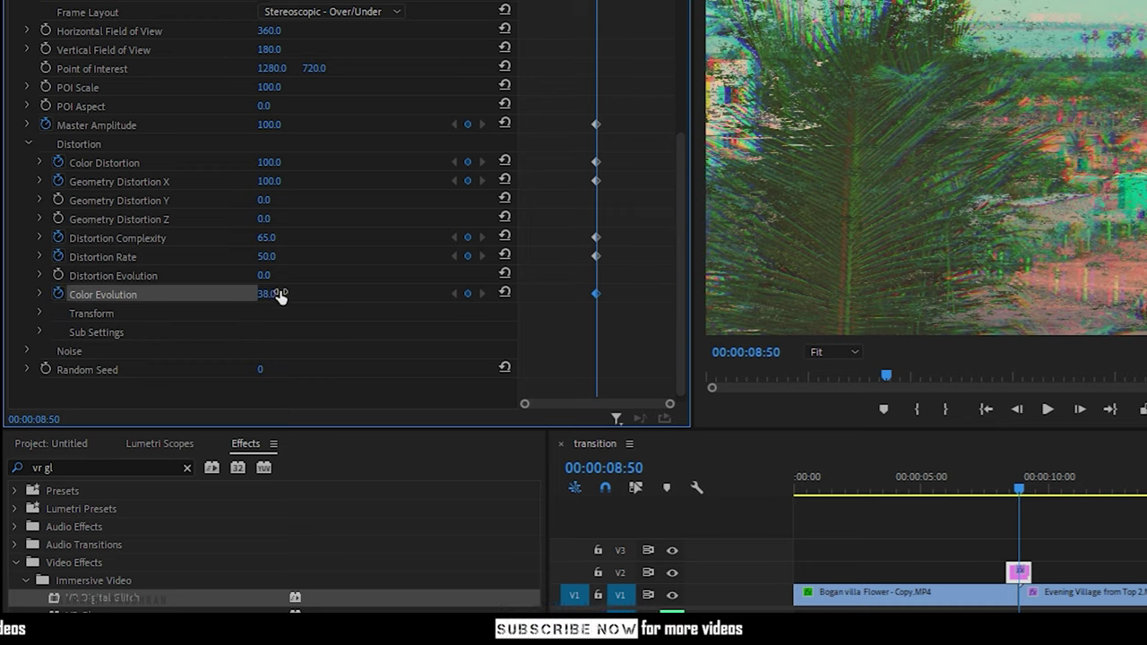
pyautogui.scroll(-1, 350, 357)
pyautogui.click(38, 304)
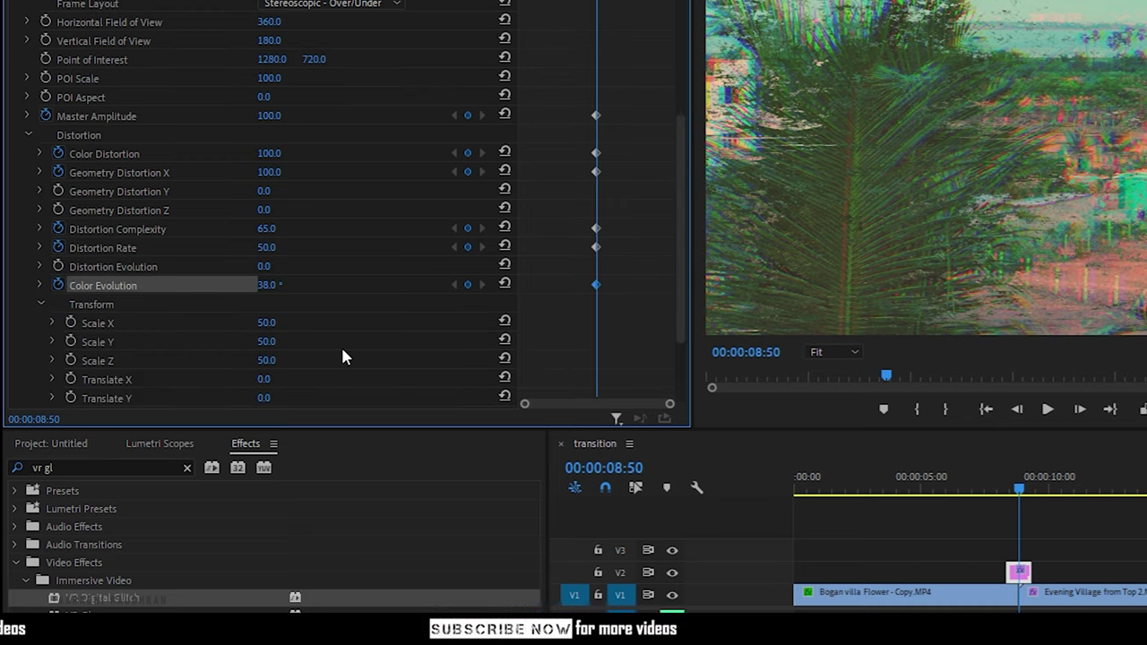
# - Keyframe the glitch effect's Scale X at 100 on the cut at 00:00:08:50
pyautogui.click(70, 323)
pyautogui.moveTo(266, 322); pyautogui.dragTo(310, 322)
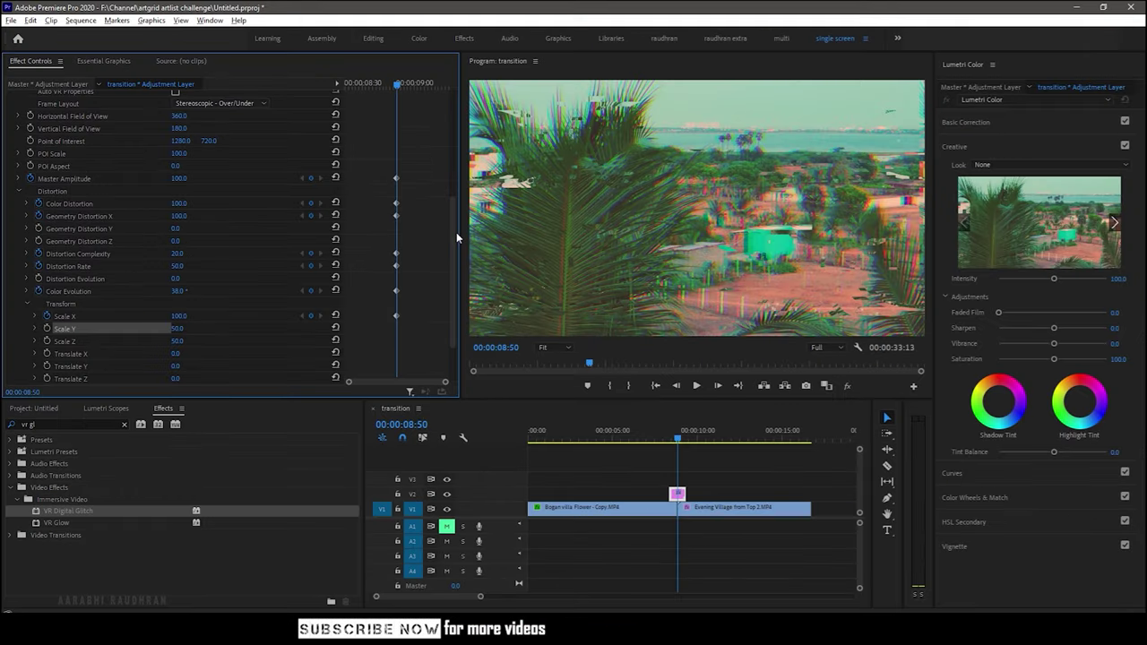
# - At 00:00:08:20, set the glitch effect's Master Amplitude, Color Distortion, Geometry Distortion X and Geometry Distortion Y to 0
pyautogui.click(183, 177)
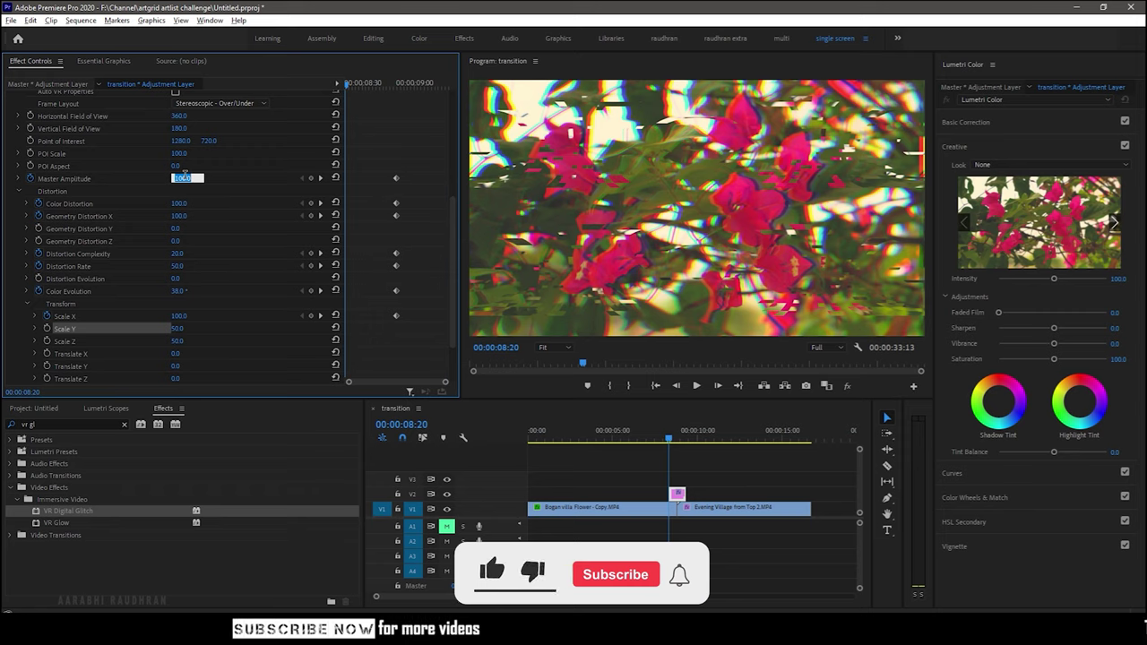
pyautogui.write('0')
pyautogui.press('Tab')
pyautogui.write('0')
pyautogui.press('Tab')
pyautogui.write('0')
pyautogui.press('Tab')
pyautogui.write('0')
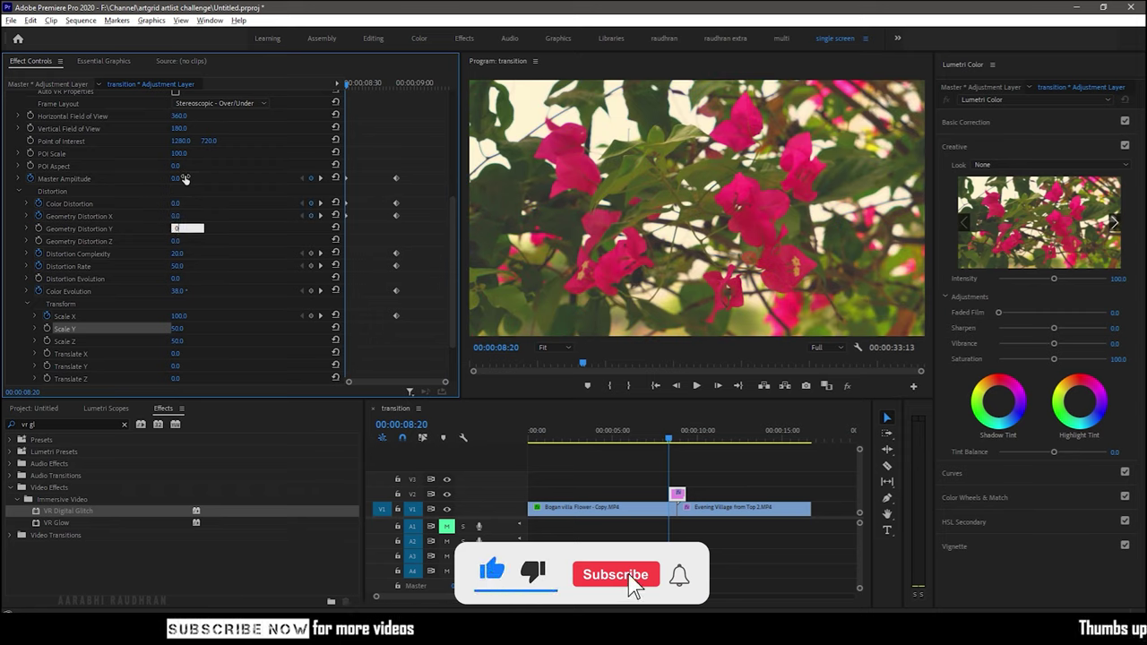
pyautogui.press('Tab')
# - At 00:00:08:20, set the glitch effect's Distortion Complexity to 1 and its Distortion Rate, Color Evolution and Scale X to 0
pyautogui.press('Tab')
pyautogui.write('1')
pyautogui.press('Tab')
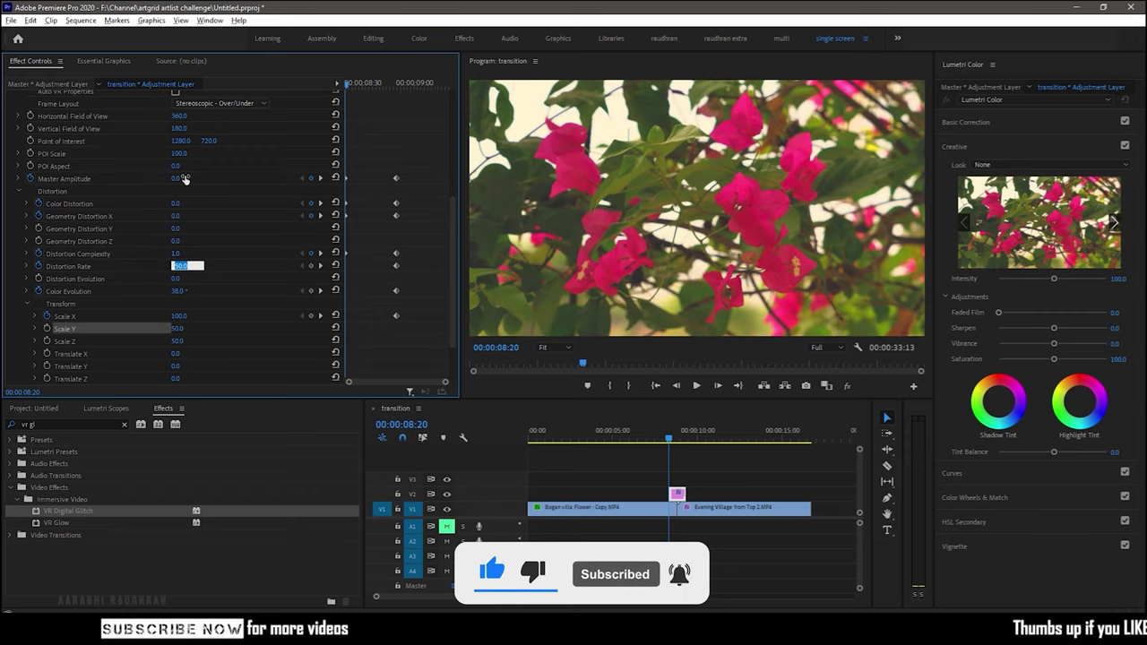
pyautogui.write('0')
pyautogui.press('Tab')
pyautogui.press('Tab')
pyautogui.write('0')
pyautogui.press('Tab')
pyautogui.write('0')
pyautogui.press('Tab')
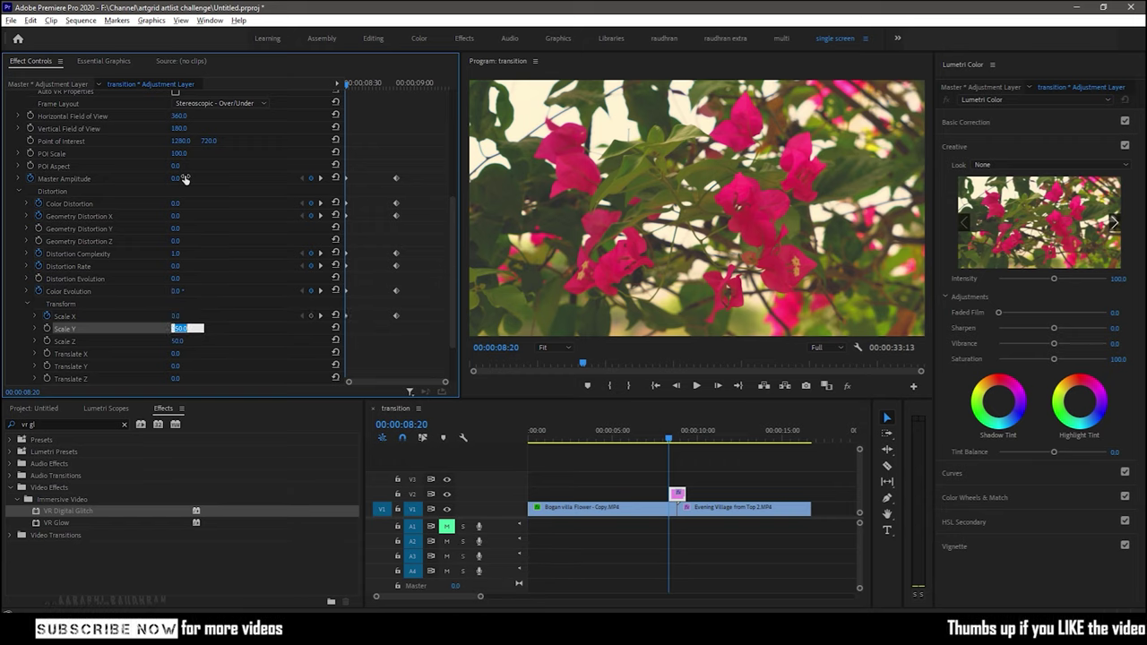
pyautogui.click(334, 173)
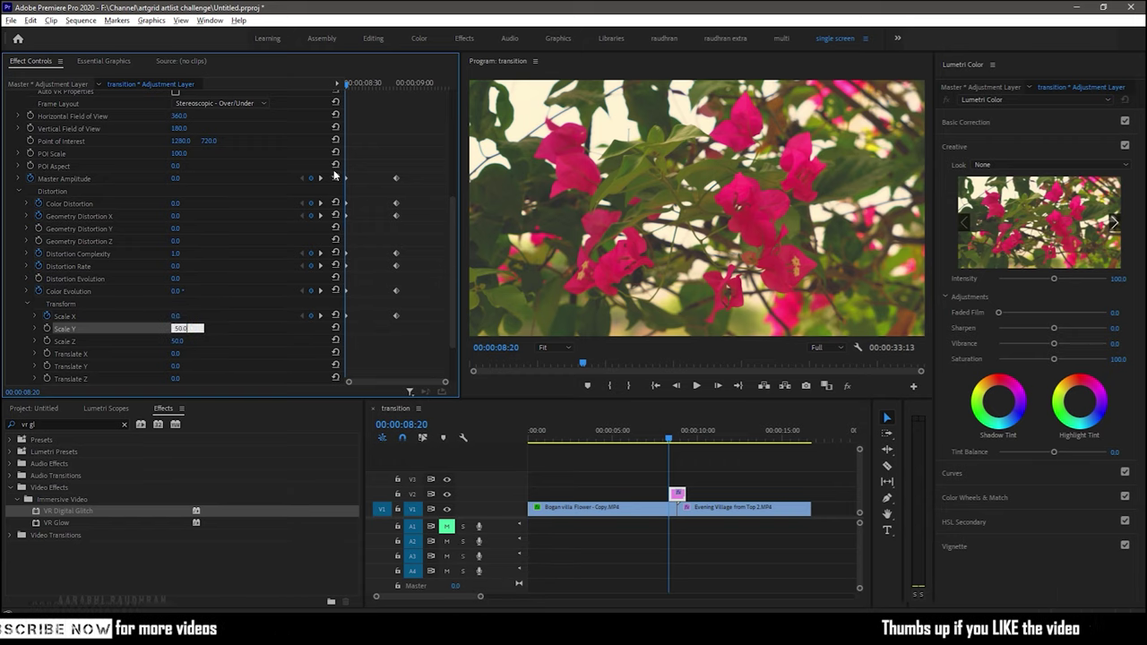
# - At 00:00:09:19, keyframe the glitch effect's animated properties at 0, with Distortion Complexity at 1
pyautogui.click(424, 338)
pyautogui.press('End')
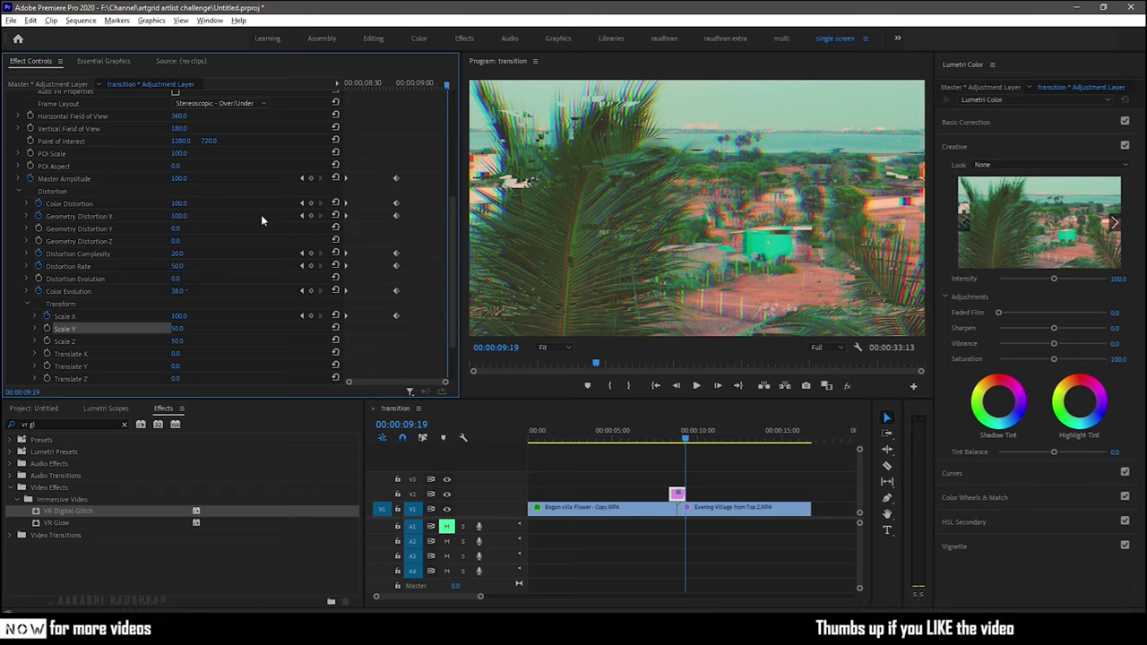
pyautogui.hotkey('shift', 'Tab')
pyautogui.write('0')
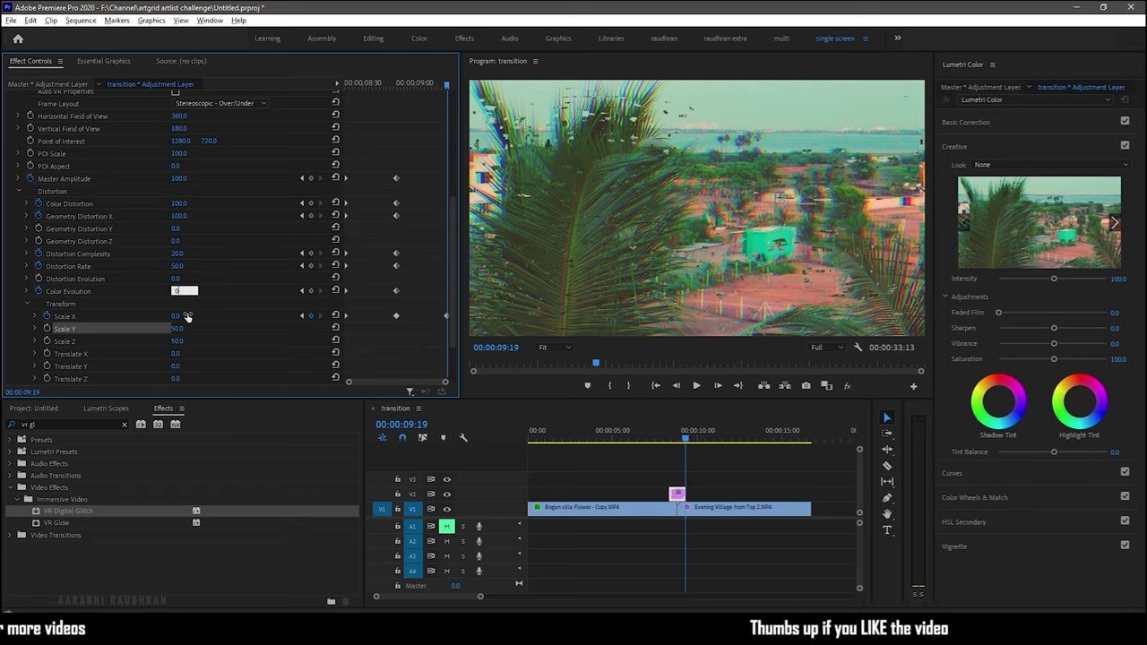
pyautogui.hotkey('shift', 'Tab')
pyautogui.write('0')
pyautogui.hotkey('shift', 'Tab')
pyautogui.write('0')
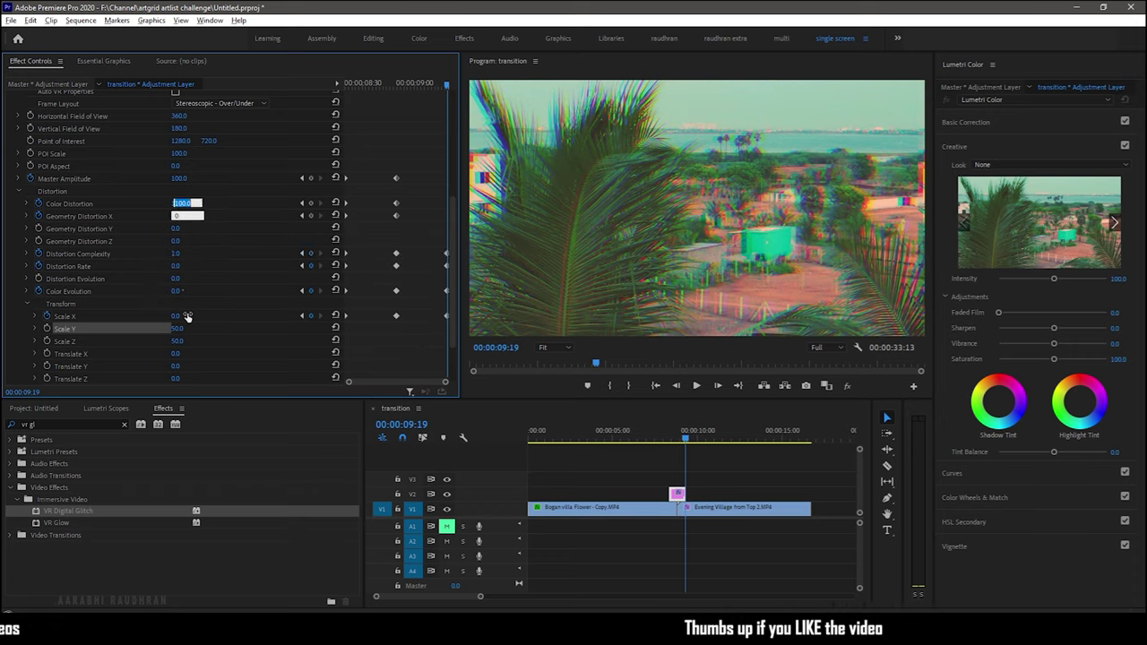
pyautogui.write('0')
pyautogui.hotkey('shift', 'Tab')
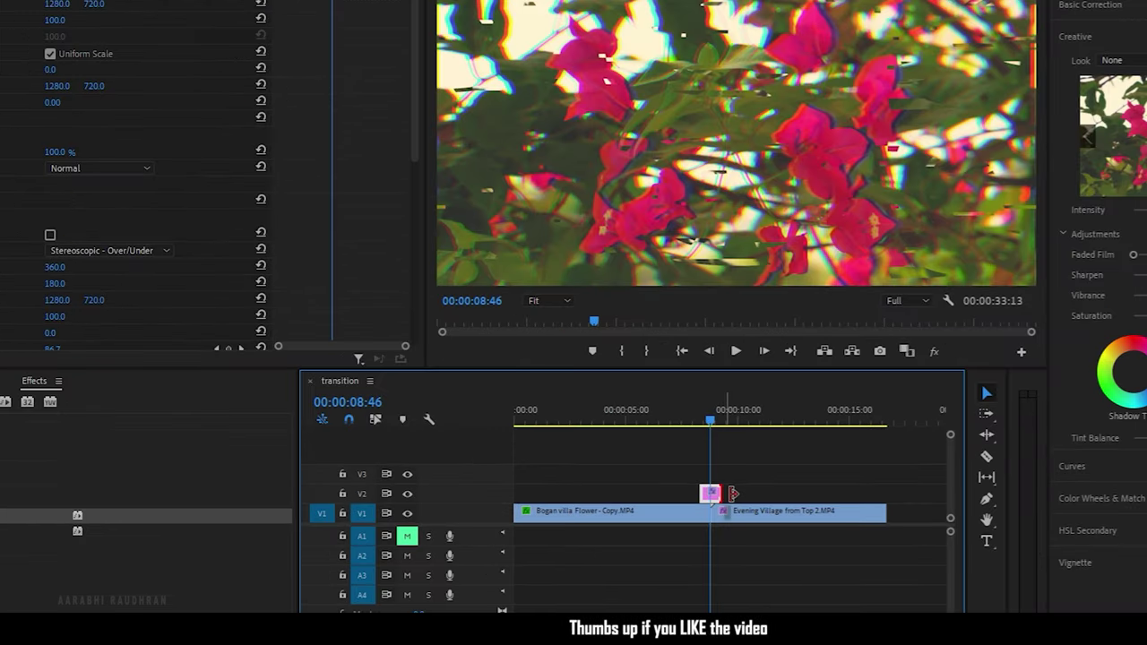
# - Lengthen the adjustment layer around the cut and spread the first and last glitch keyframes further from the middle ones
pyautogui.moveTo(690, 493)
pyautogui.mouseDown()
pyautogui.moveTo(743, 494)
pyautogui.moveTo(691, 494)
pyautogui.moveTo(709, 501)
pyautogui.mouseUp()
pyautogui.scroll(-6, 400, 213)
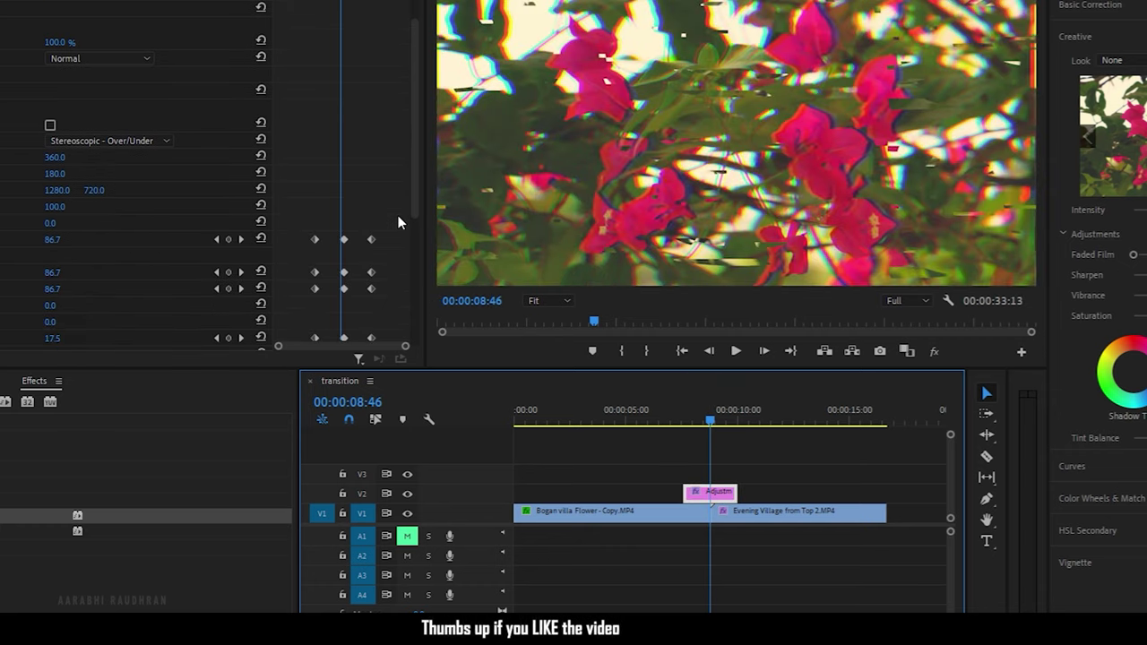
pyautogui.click(368, 170)
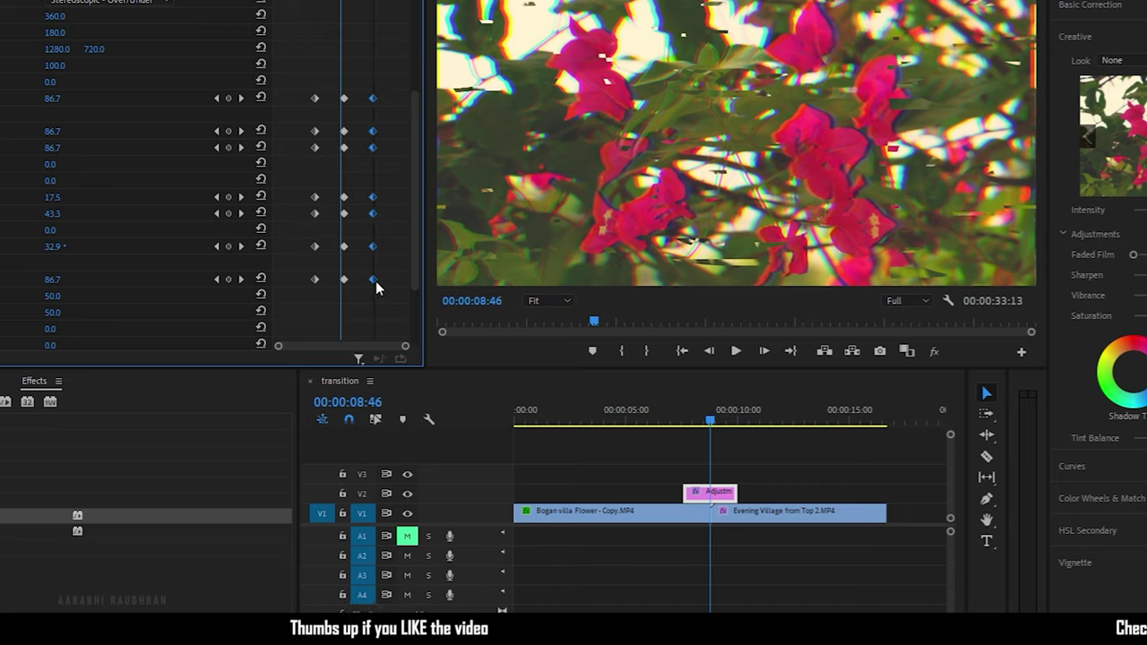
pyautogui.moveTo(373, 281); pyautogui.dragTo(386, 281)
pyautogui.moveTo(313, 257); pyautogui.dragTo(301, 283)
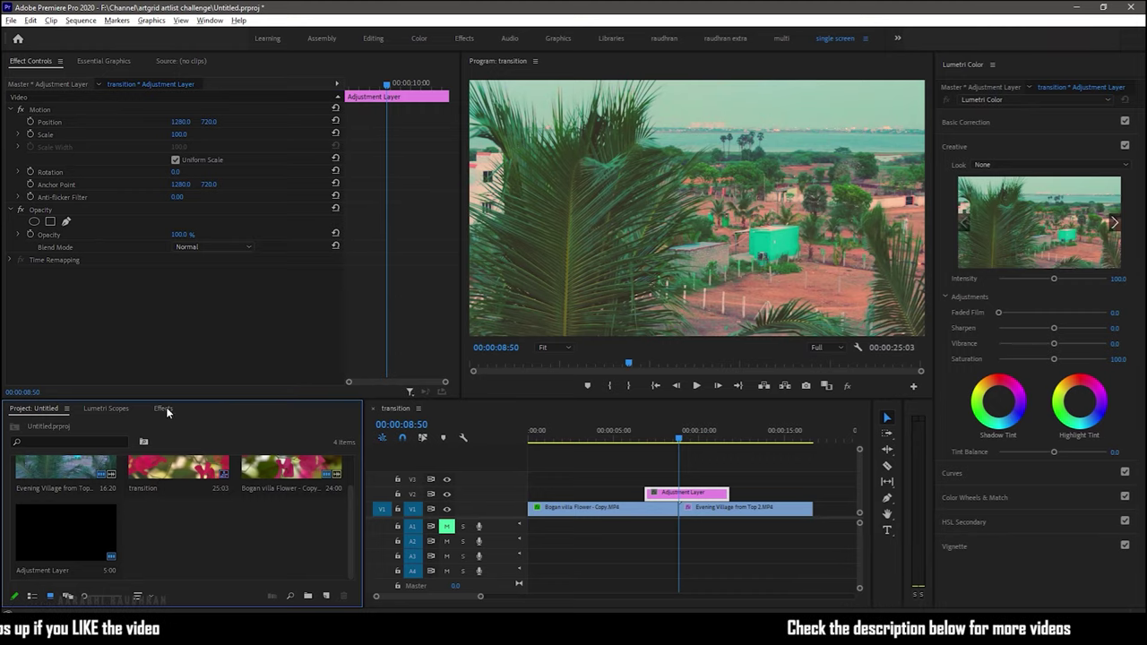
# - Search the effects for "vr" and apply VR Chromatic Aberrations to the adjustment layer over the cut
pyautogui.click(166, 407)
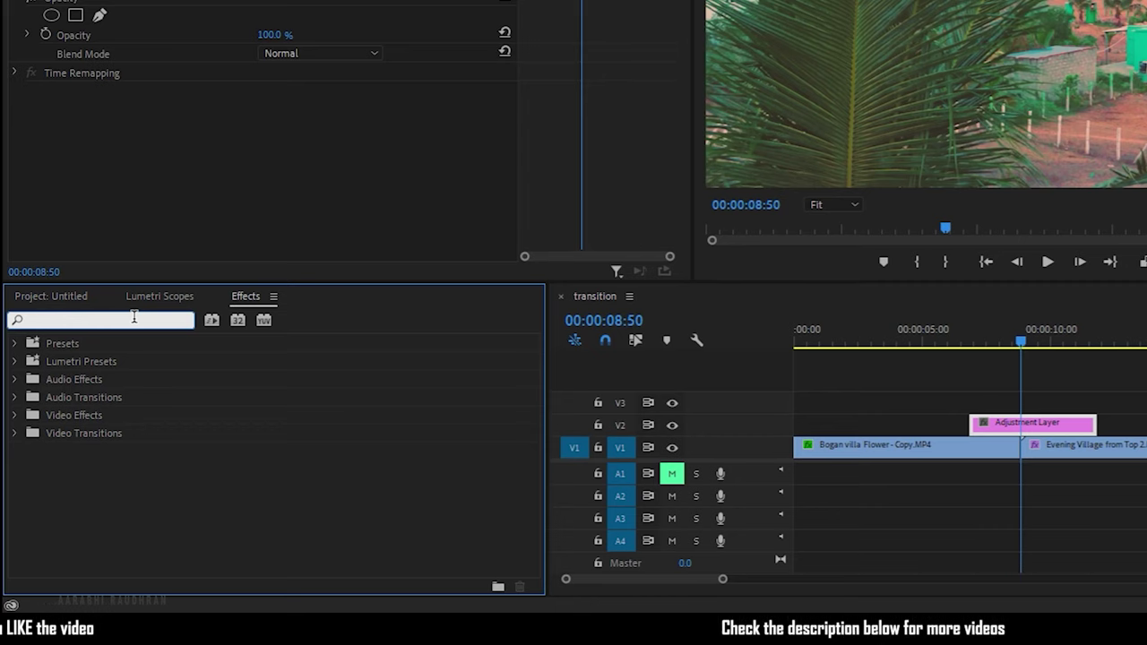
pyautogui.write('vr')
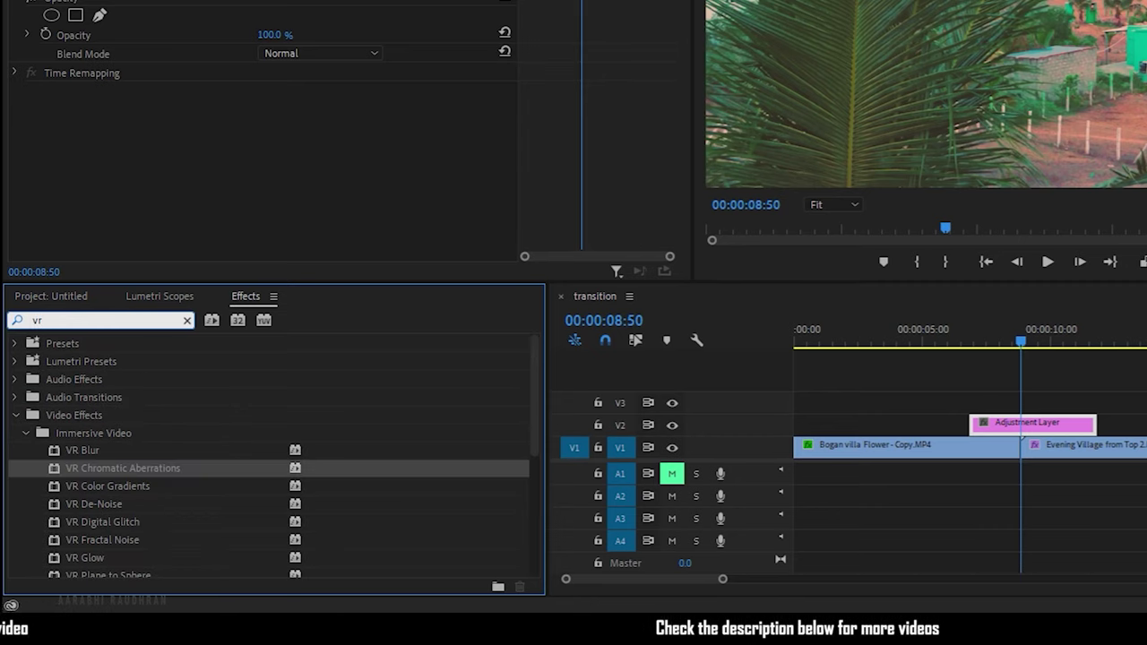
pyautogui.moveTo(134, 470); pyautogui.dragTo(1014, 432)
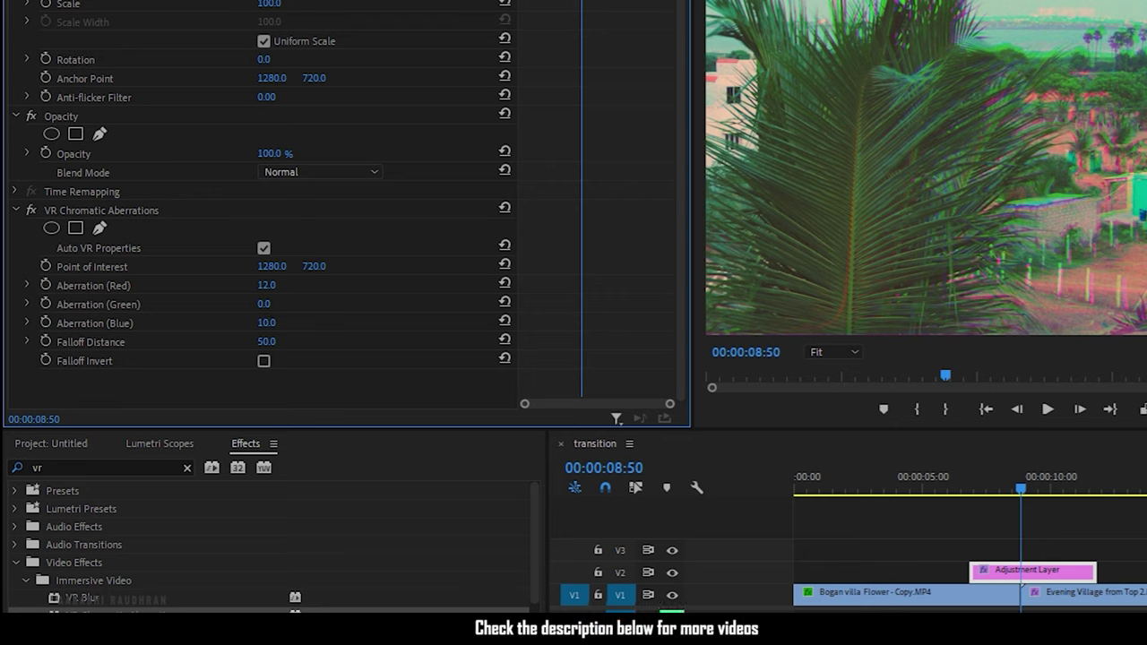
# - At 00:00:08:50, keyframe Aberration (Red) at 12, Aberration (Green) at -31, Aberration (Blue) at -42 and Falloff Distance at 67
pyautogui.moveTo(264, 304)
pyautogui.mouseDown()
pyautogui.moveTo(279, 304)
pyautogui.moveTo(246, 303)
pyautogui.mouseUp()
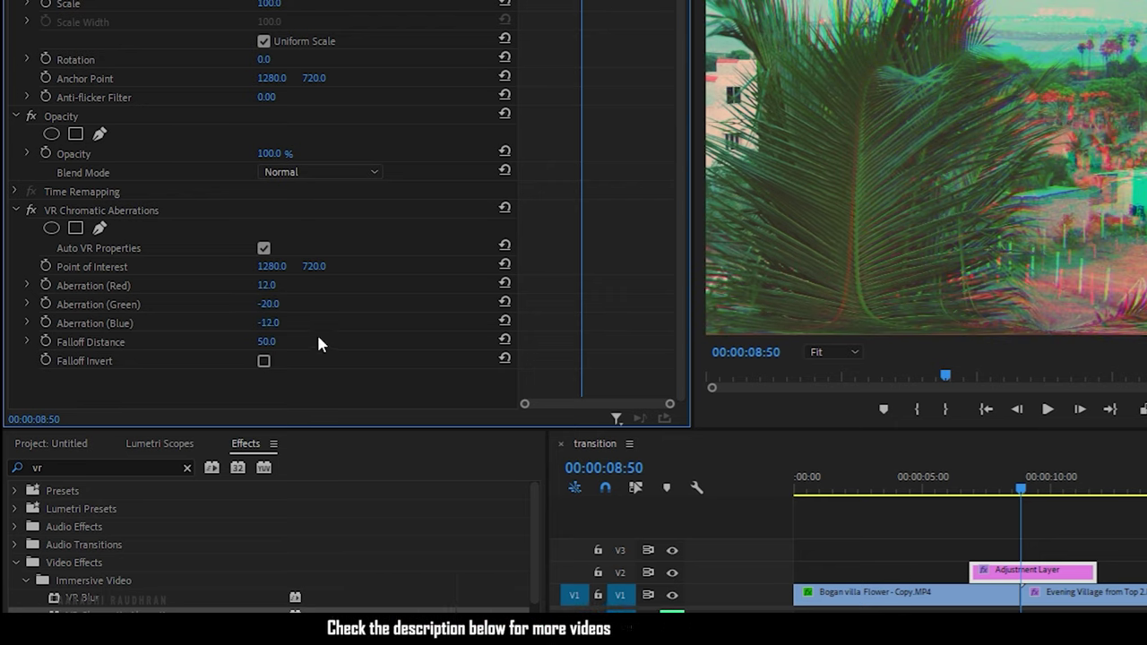
pyautogui.moveTo(268, 303); pyautogui.dragTo(242, 324)
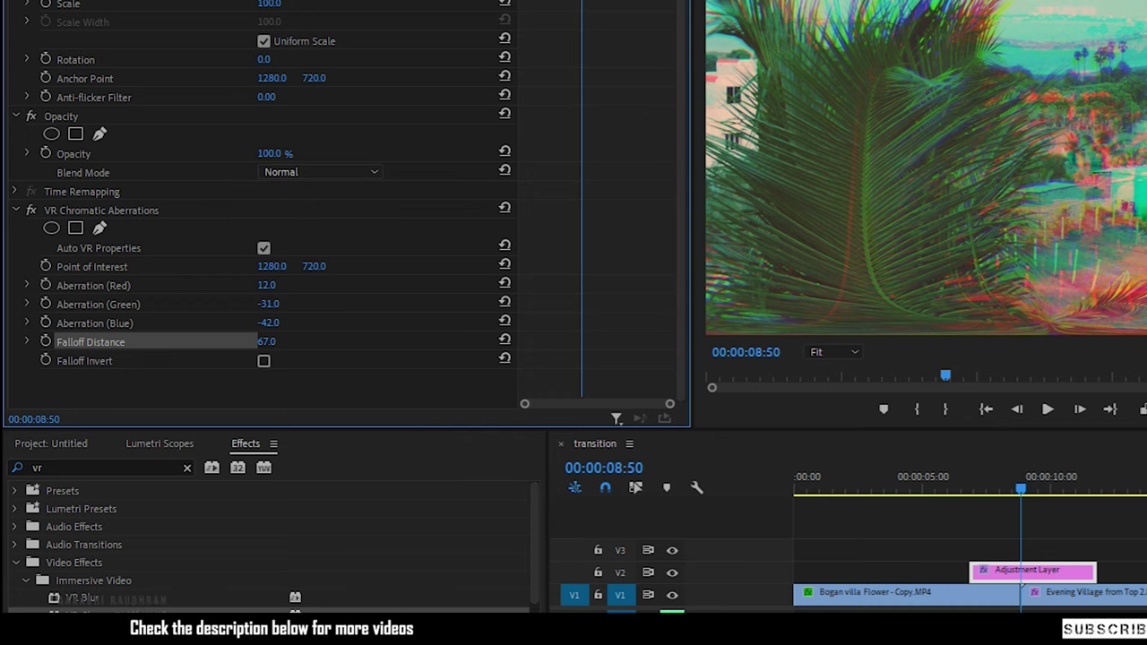
pyautogui.click(44, 285)
pyautogui.click(45, 304)
pyautogui.click(45, 323)
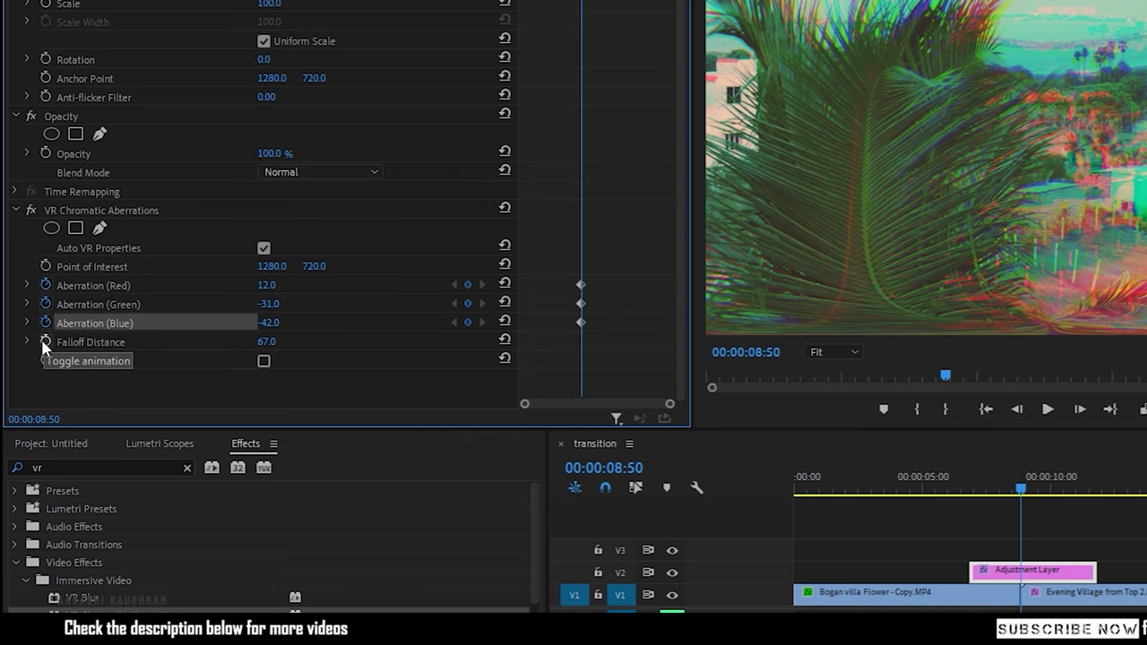
pyautogui.click(45, 342)
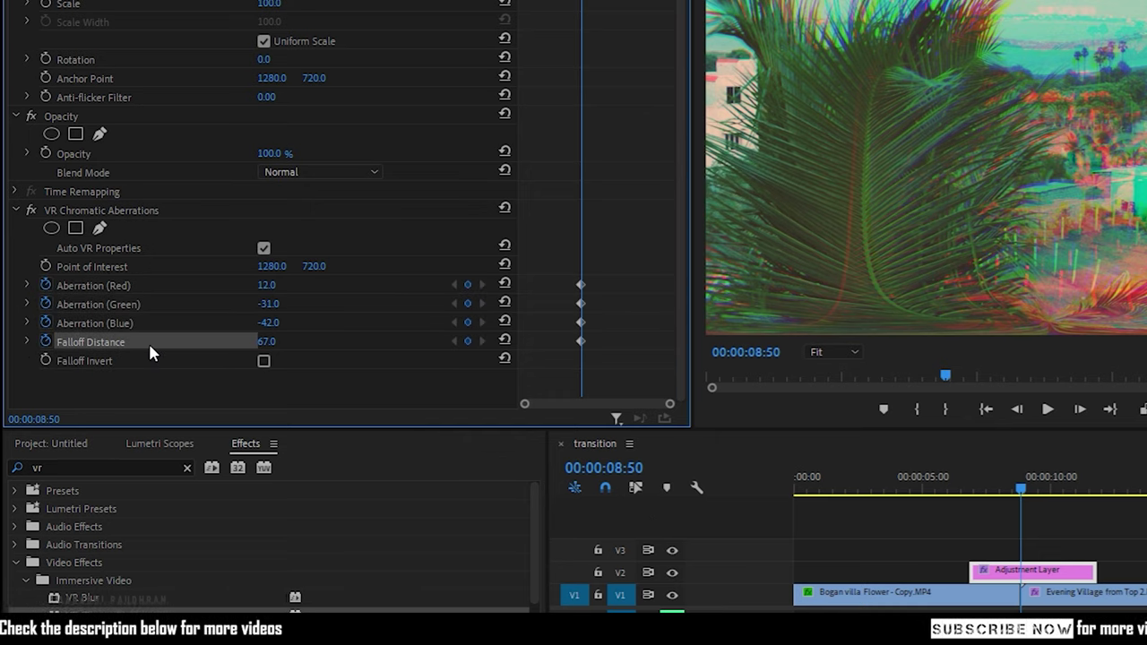
# - At 00:00:08:20, keyframe the red, green and blue aberrations and Falloff Distance at 0
pyautogui.click(550, 2)
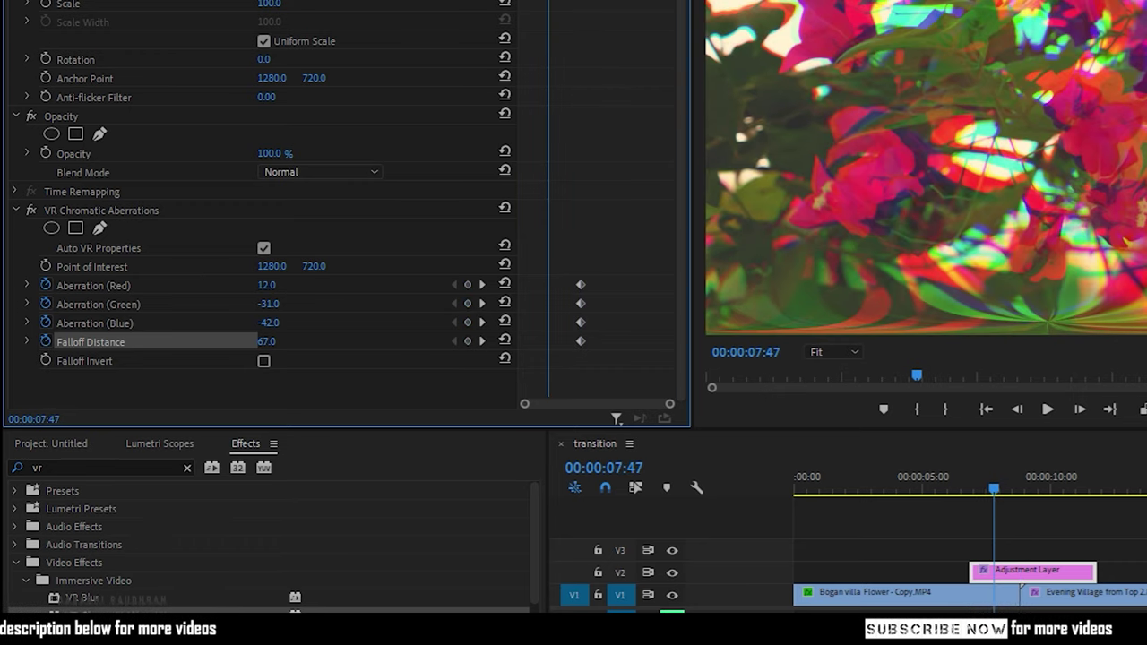
pyautogui.press('space')
pyautogui.hotkey('shift', 'Right')
pyautogui.hotkey('shift', 'Right')
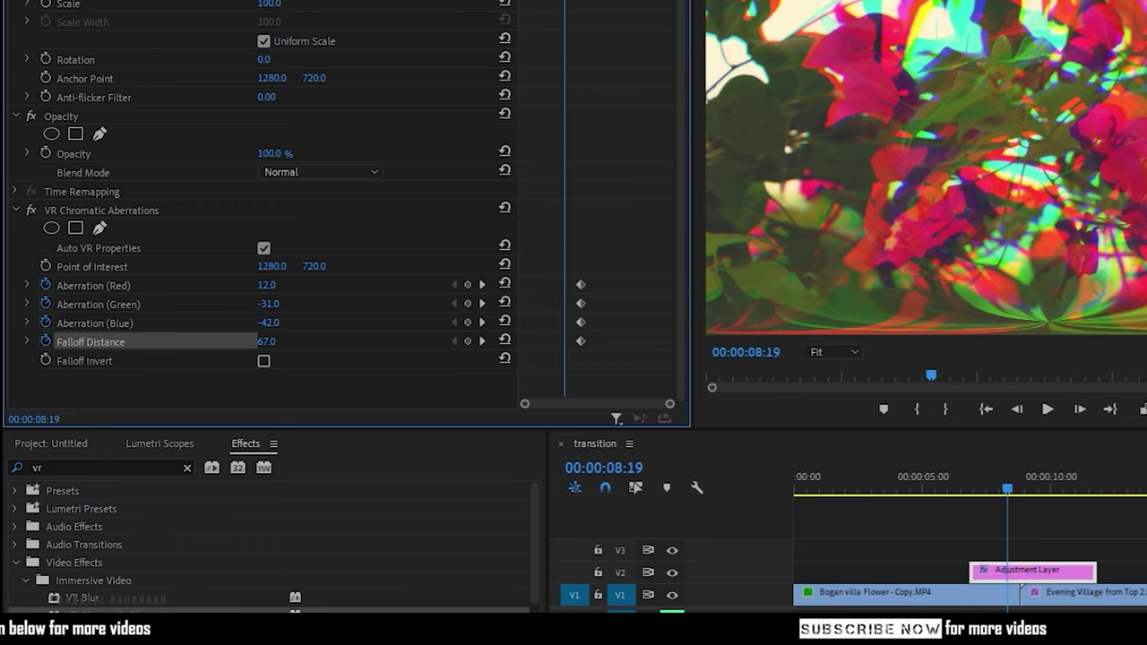
pyautogui.press('Right')
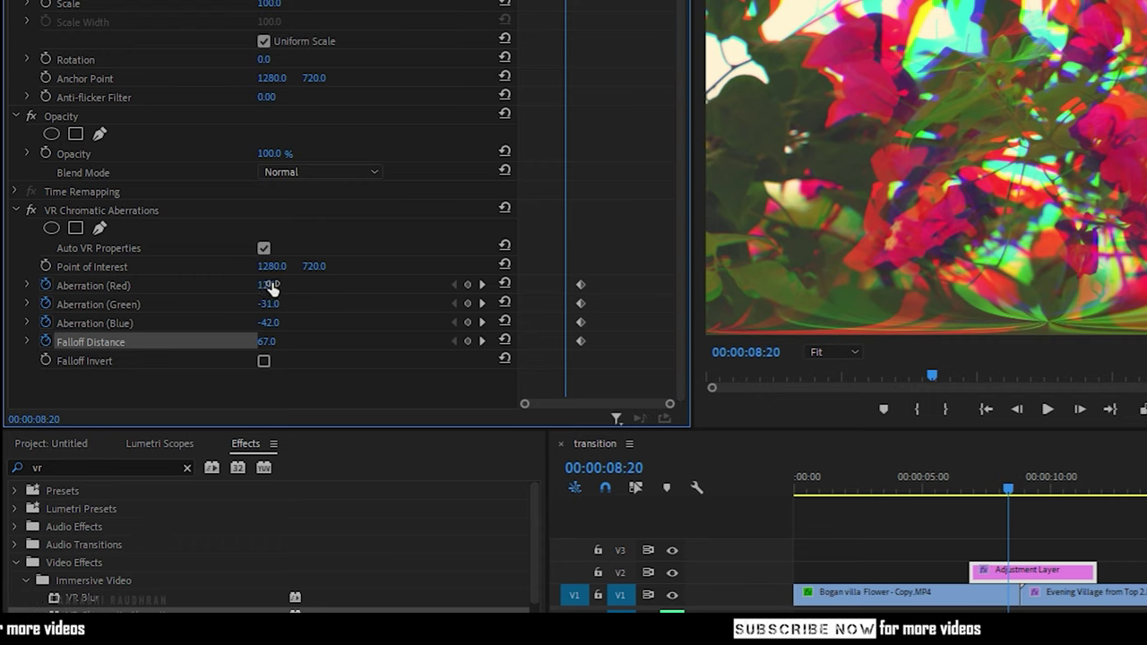
pyautogui.write('0')
pyautogui.press('Tab')
pyautogui.write('0')
pyautogui.press('Tab')
pyautogui.write('0')
pyautogui.press('Tab')
pyautogui.write('0')
pyautogui.press('Tab')
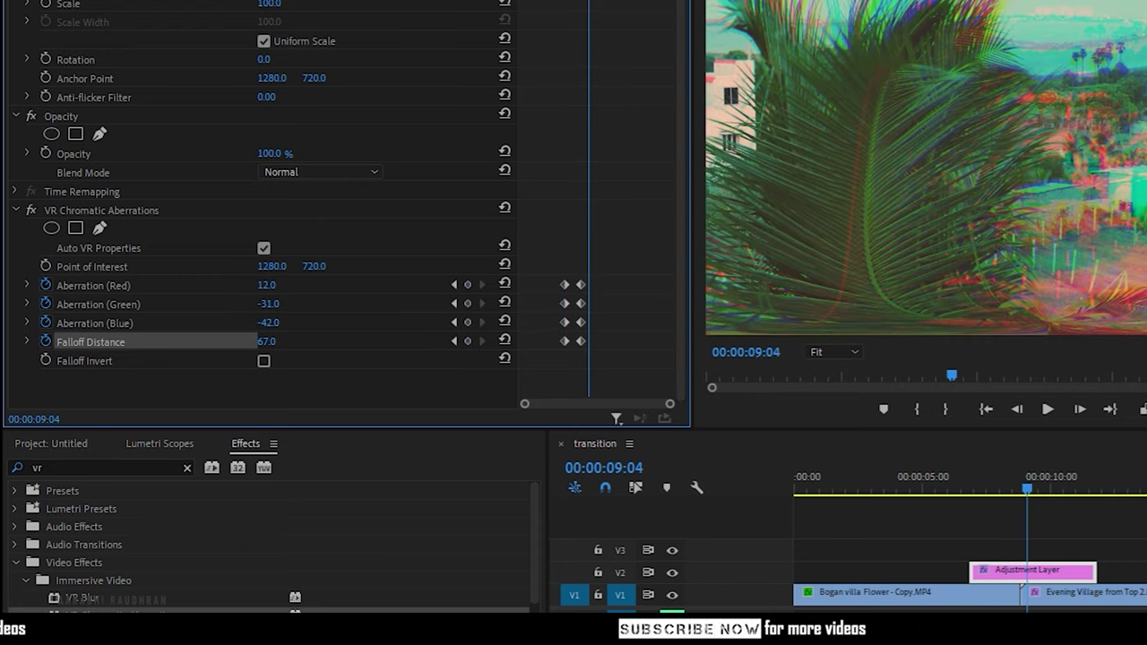
# - At 00:00:09:20, keyframe all three aberrations and Falloff Distance at 0, and return the playhead to before the cut
pyautogui.press('Right')
pyautogui.press('Right')
pyautogui.press('Right')
pyautogui.press('Right')
pyautogui.press('Right')
pyautogui.press('Right')
pyautogui.press('Right')
pyautogui.press('Right')
pyautogui.press('Right')
pyautogui.press('Right')
pyautogui.press('Right')
pyautogui.press('Right')
pyautogui.press('Right')
pyautogui.press('Right')
pyautogui.press('Right')
pyautogui.press('Right')
pyautogui.press('Right')
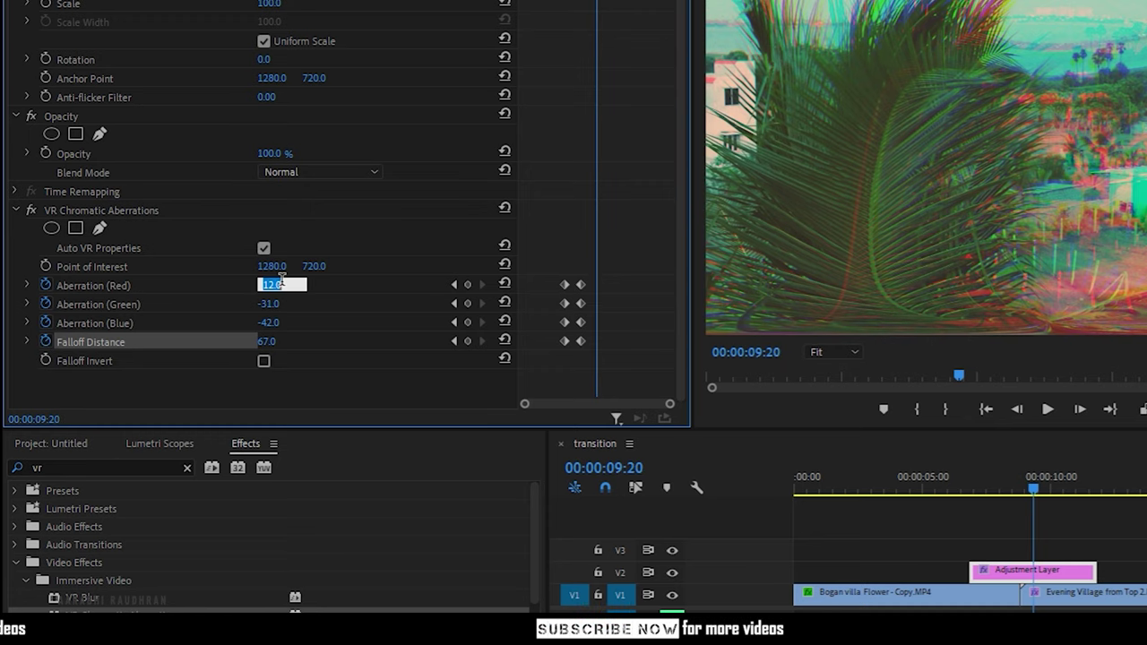
pyautogui.write('0')
pyautogui.press('Tab')
pyautogui.write('0')
pyautogui.press('Tab')
pyautogui.write('0')
pyautogui.press('Tab')
pyautogui.write('0')
pyautogui.press('Tab')
pyautogui.click(1004, 475)
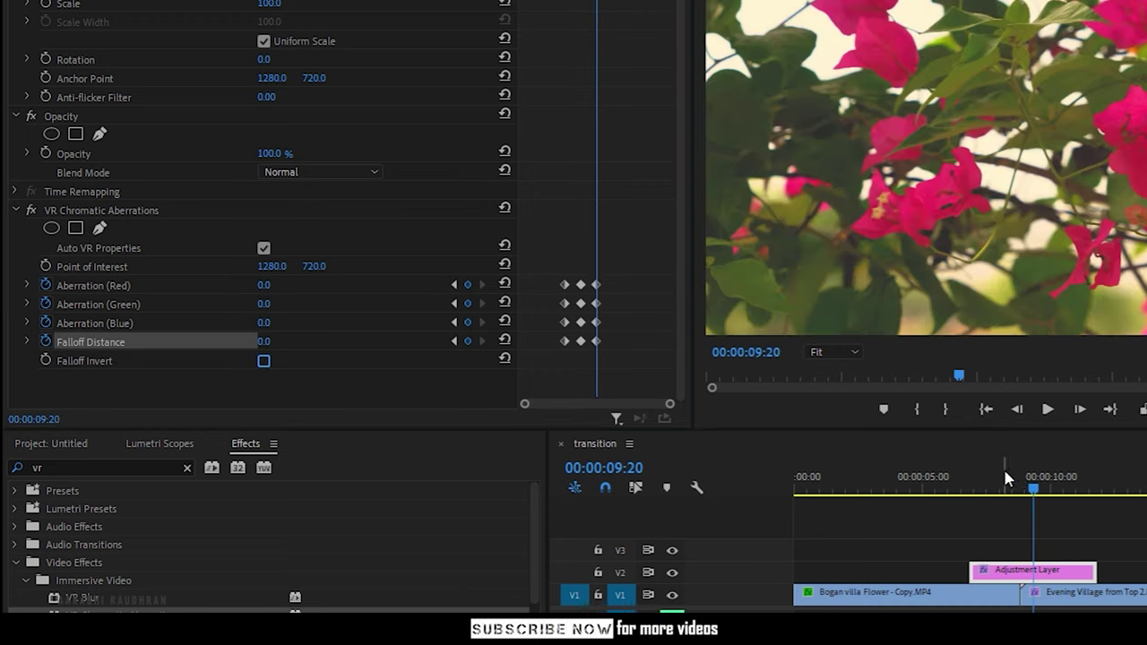